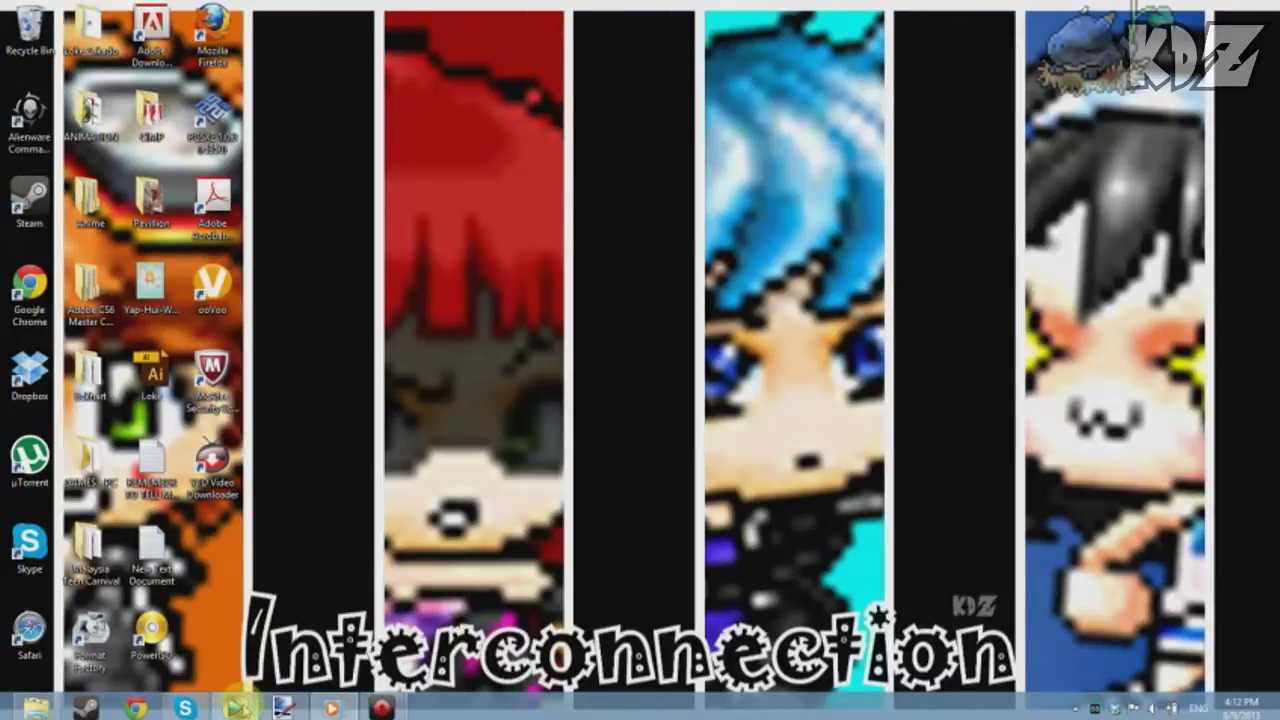
Step: Switch to Vegas Pro and move the white grid overlay clip on the second track to start at about 00:01:10
{"action": "left_click", "coordinate": [237, 708]}
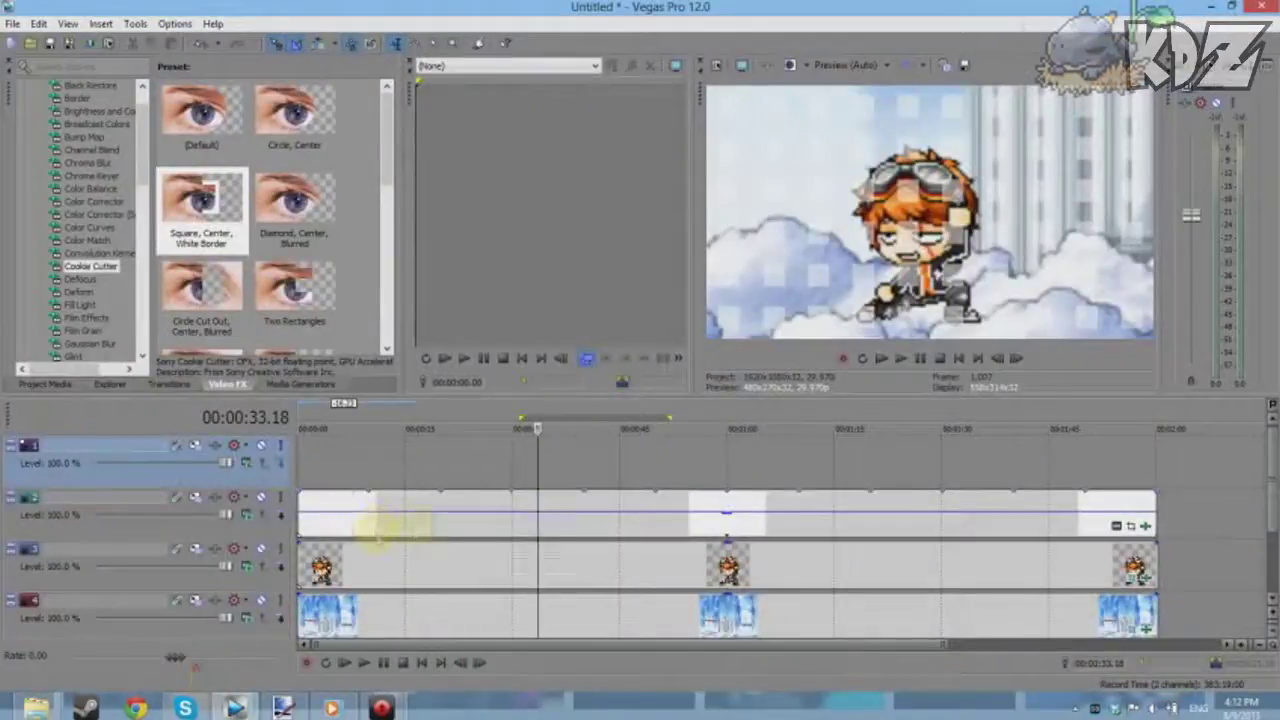
{"action": "left_click_drag", "start_coordinate": [395, 525], "coordinate": [893, 510]}
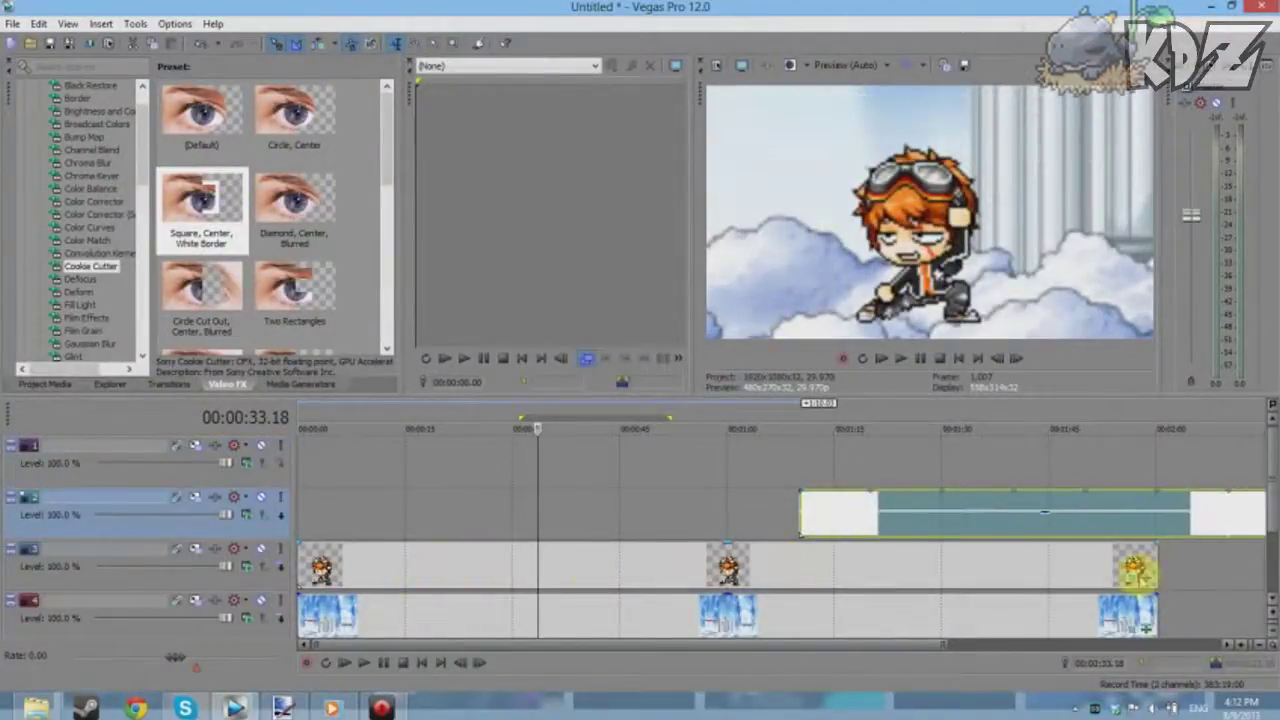
Step: Remove the existing Gaussian Blur effects from the character clip and the background clip
{"action": "left_click", "coordinate": [1147, 580]}
{"action": "left_click", "coordinate": [706, 178]}
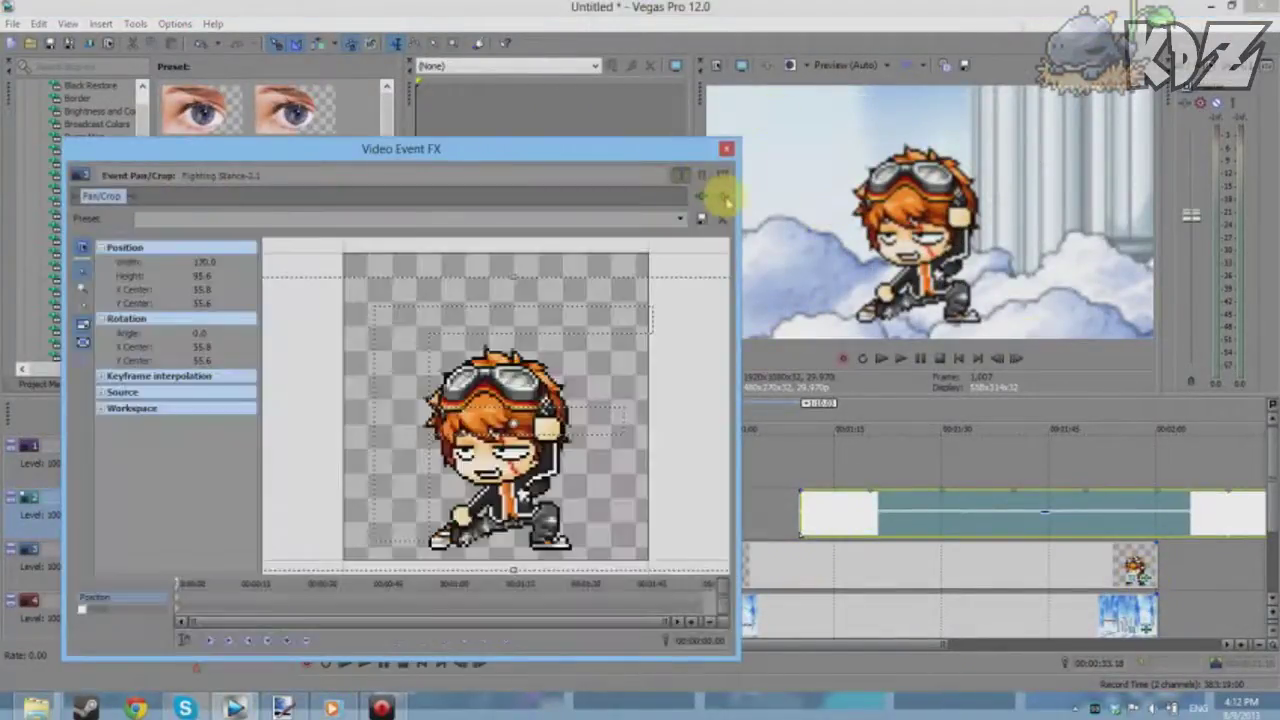
{"action": "left_click", "coordinate": [1145, 625]}
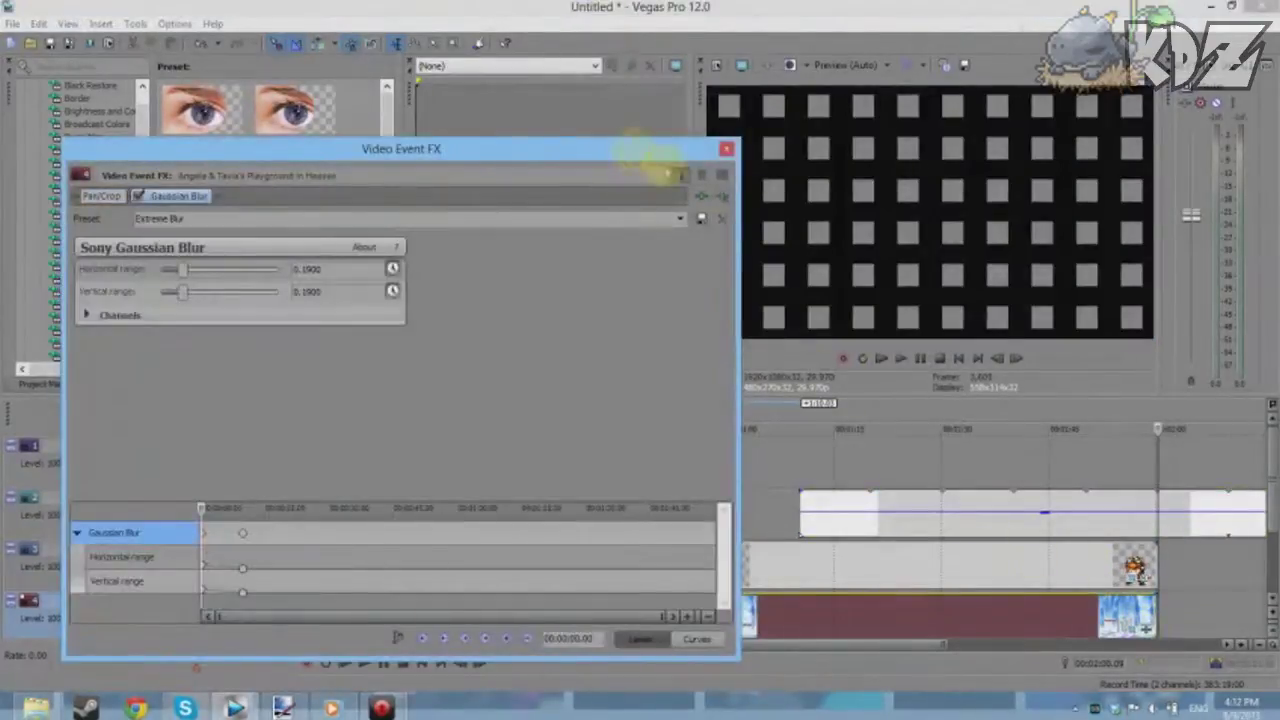
{"action": "left_click", "coordinate": [706, 178]}
{"action": "left_click", "coordinate": [727, 150]}
Step: Apply the Extreme Blur preset of the Gaussian Blur effect to the character clip on the third track
{"action": "left_click", "coordinate": [709, 490]}
{"action": "scroll", "coordinate": [1012, 470], "scroll_direction": "down", "scroll_amount": 2}
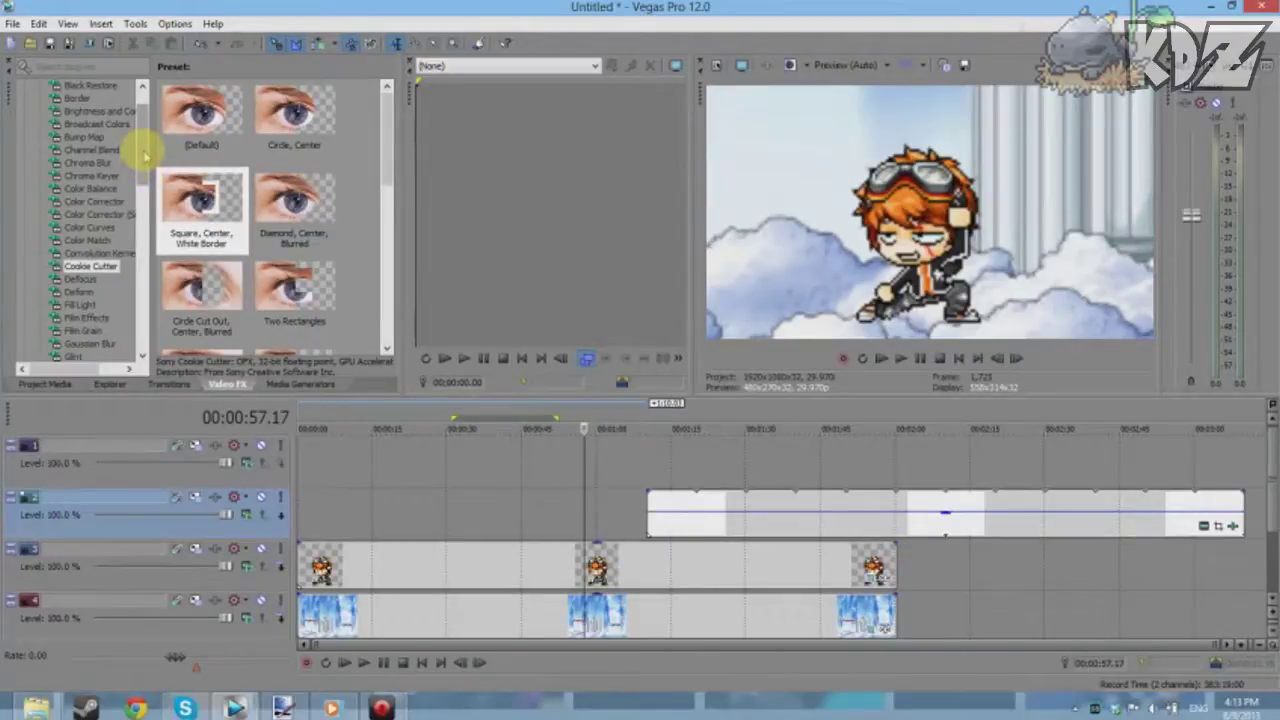
{"action": "left_click_drag", "start_coordinate": [146, 157], "coordinate": [147, 163]}
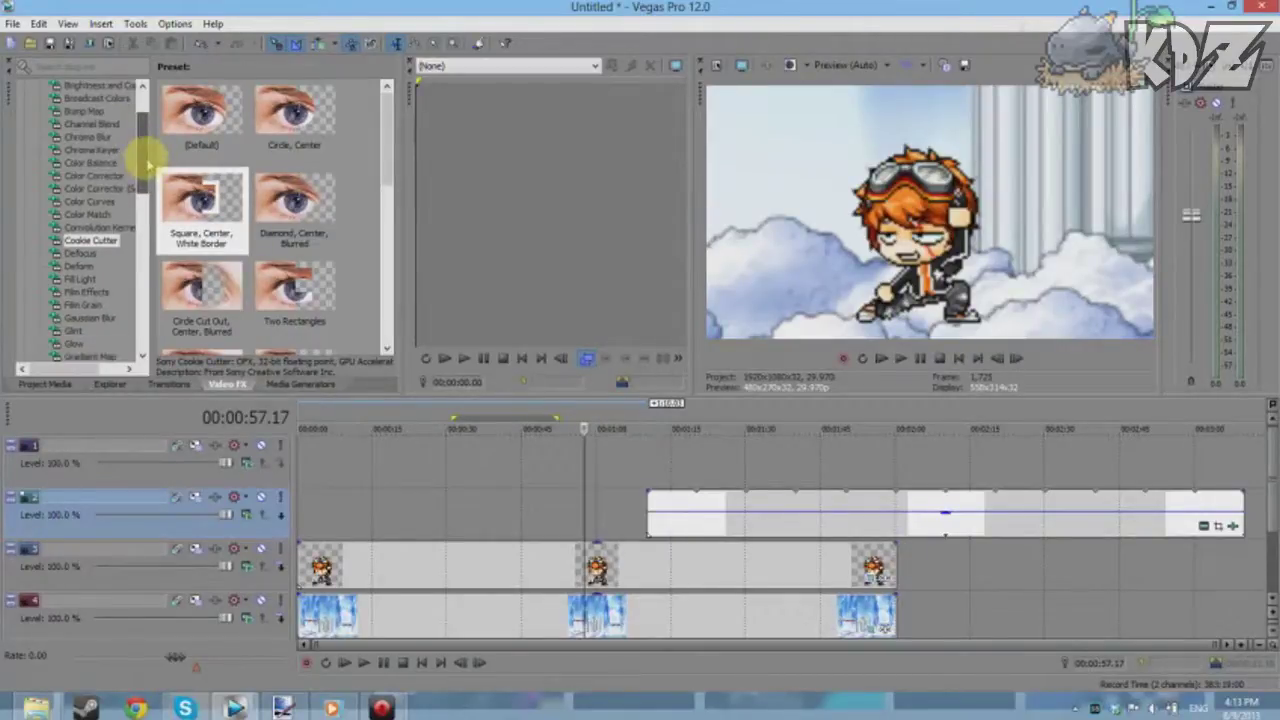
{"action": "left_click_drag", "start_coordinate": [149, 137], "coordinate": [145, 190]}
{"action": "left_click", "coordinate": [92, 254]}
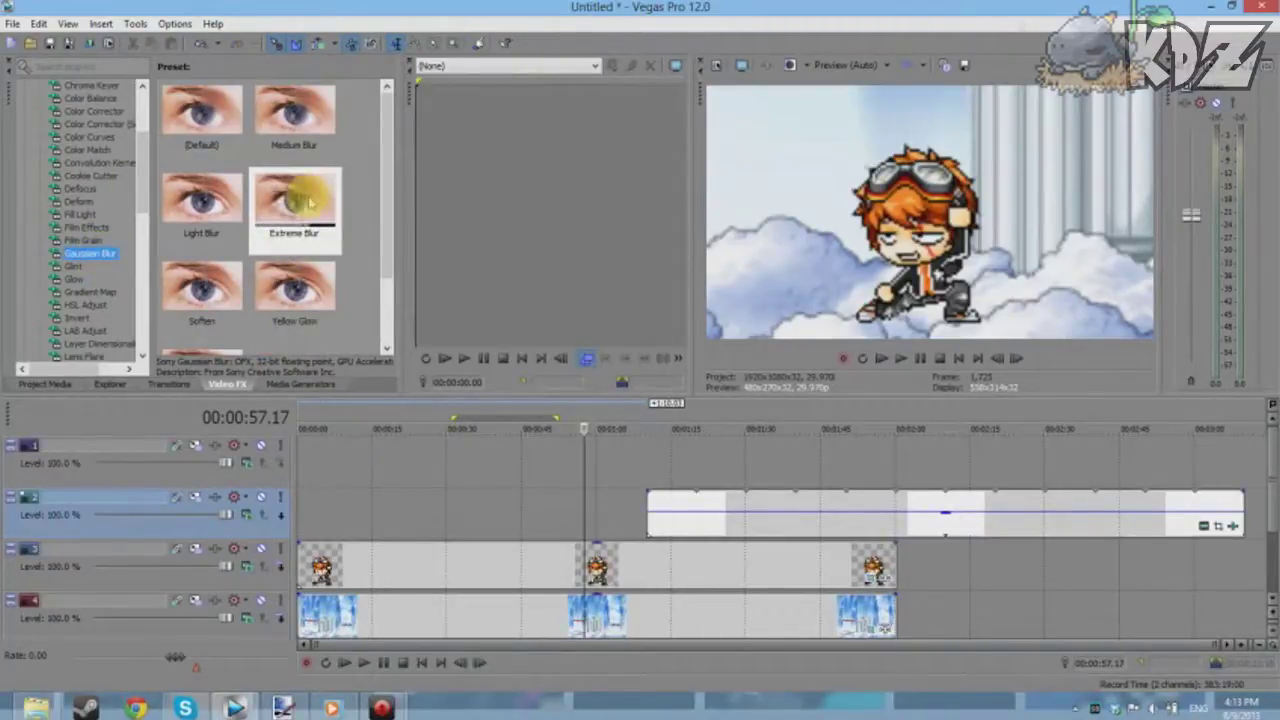
{"action": "left_click_drag", "start_coordinate": [295, 198], "coordinate": [368, 570]}
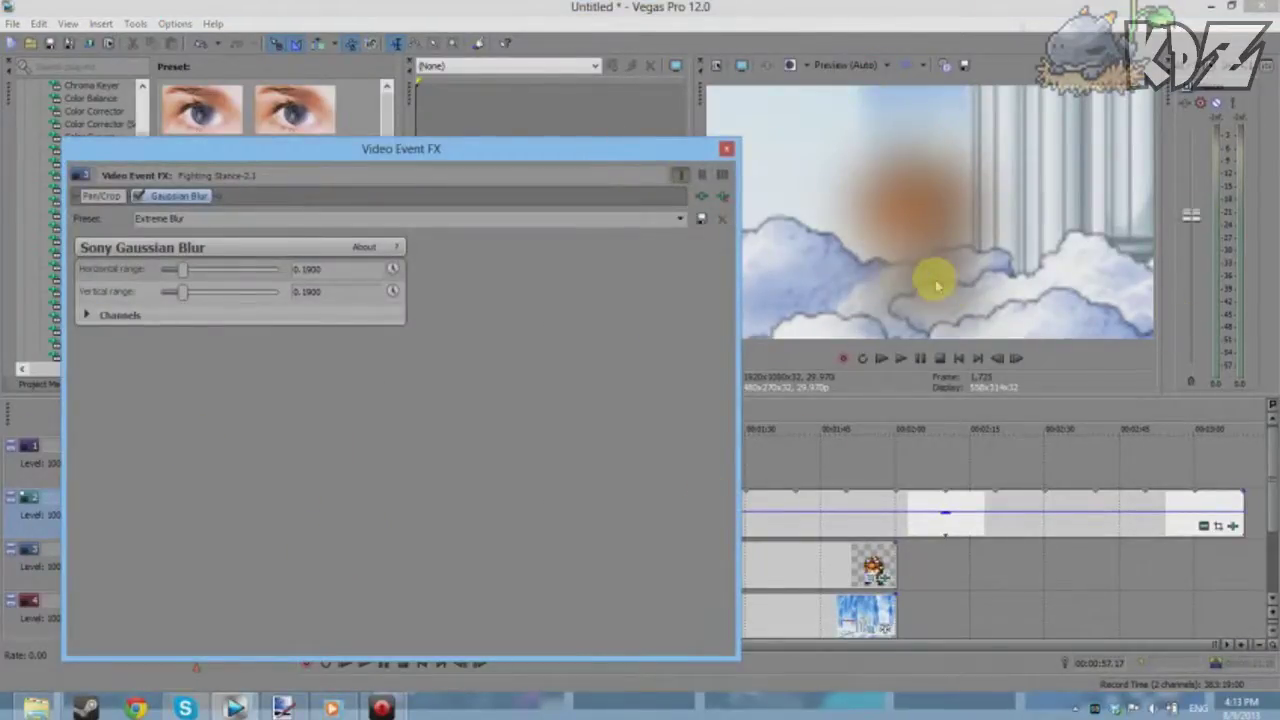
Step: Set both the horizontal and vertical range of the character clip's Gaussian Blur to 1.0000
{"action": "left_click_drag", "start_coordinate": [594, 149], "coordinate": [729, 149]}
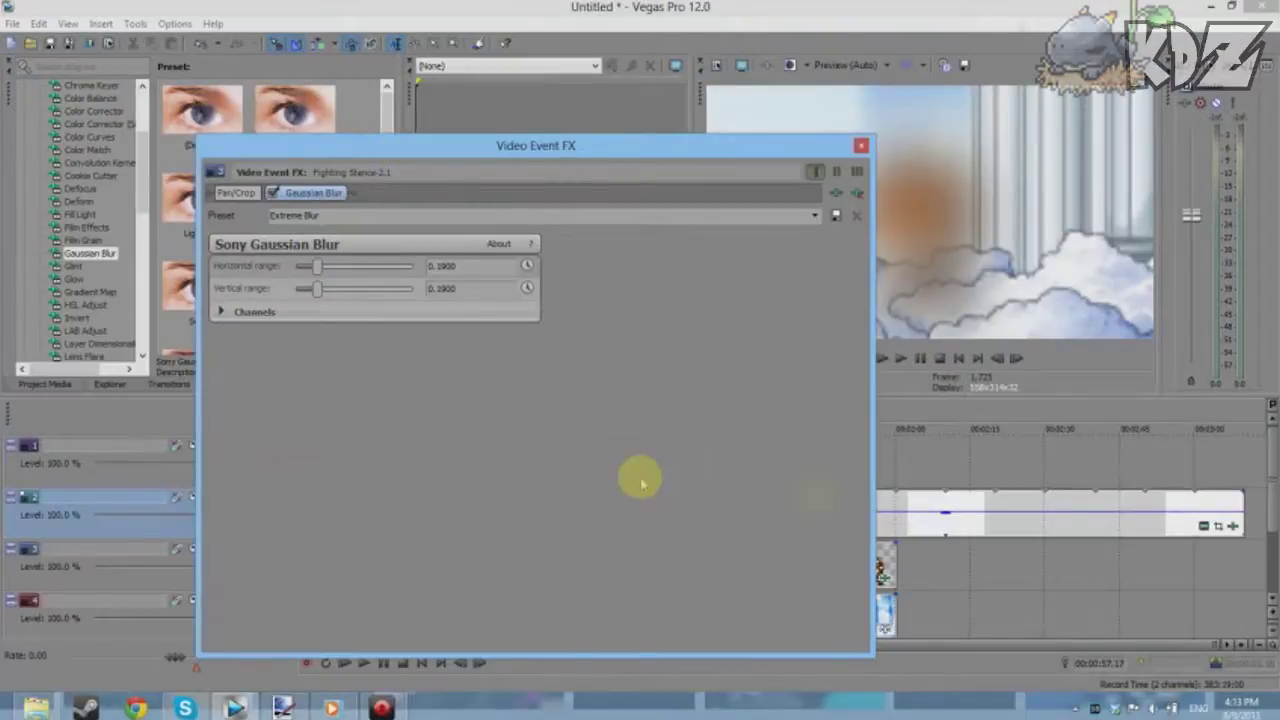
{"action": "left_click_drag", "start_coordinate": [316, 266], "coordinate": [527, 288]}
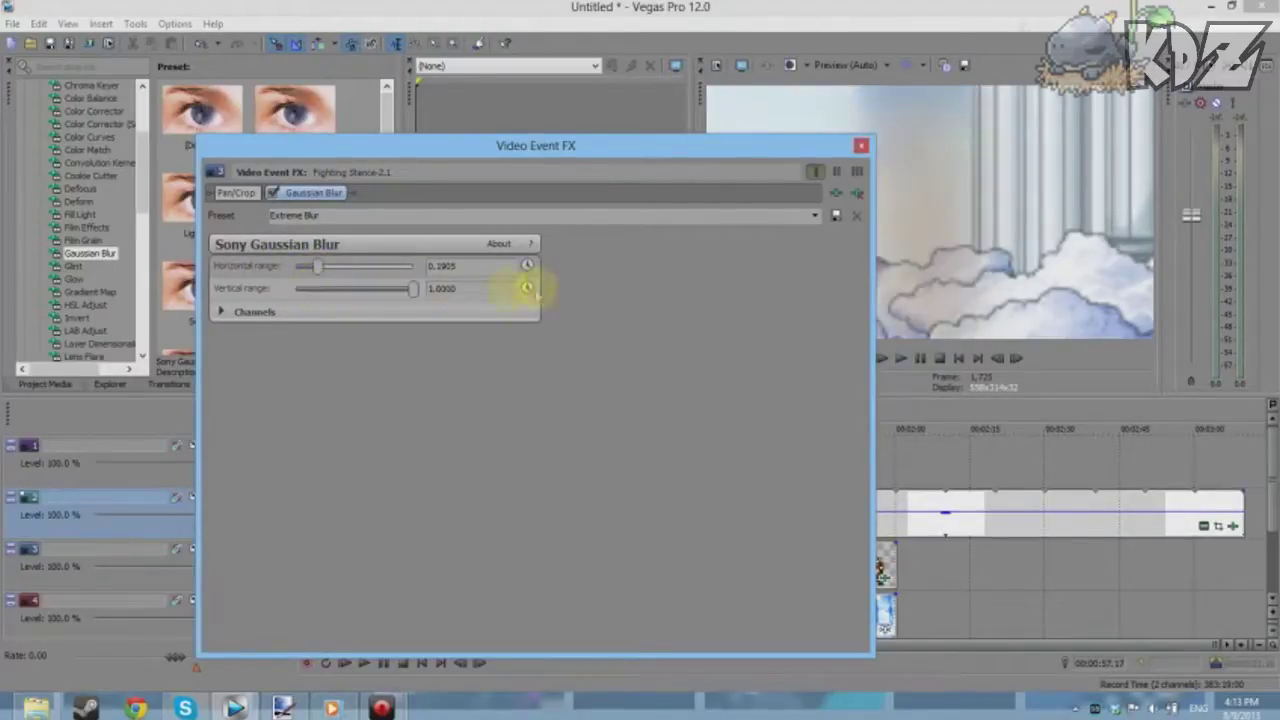
{"action": "left_click_drag", "start_coordinate": [317, 266], "coordinate": [561, 270]}
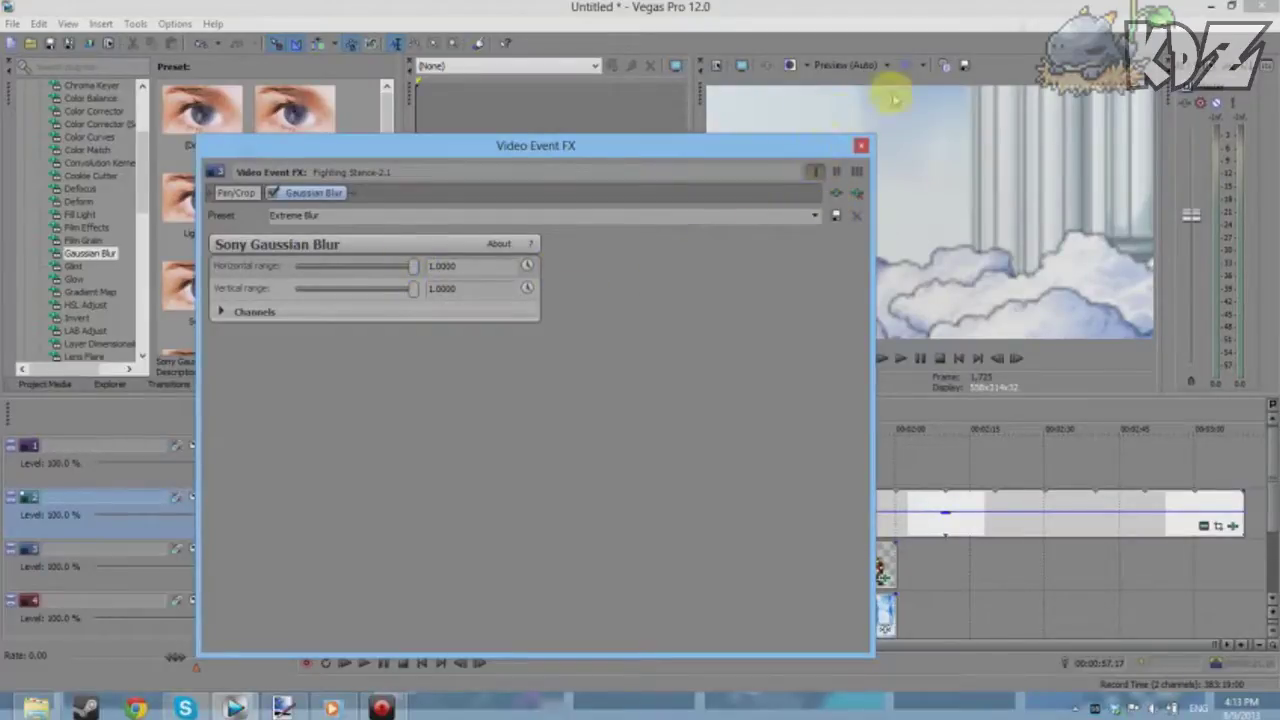
{"action": "left_click_drag", "start_coordinate": [749, 151], "coordinate": [668, 158]}
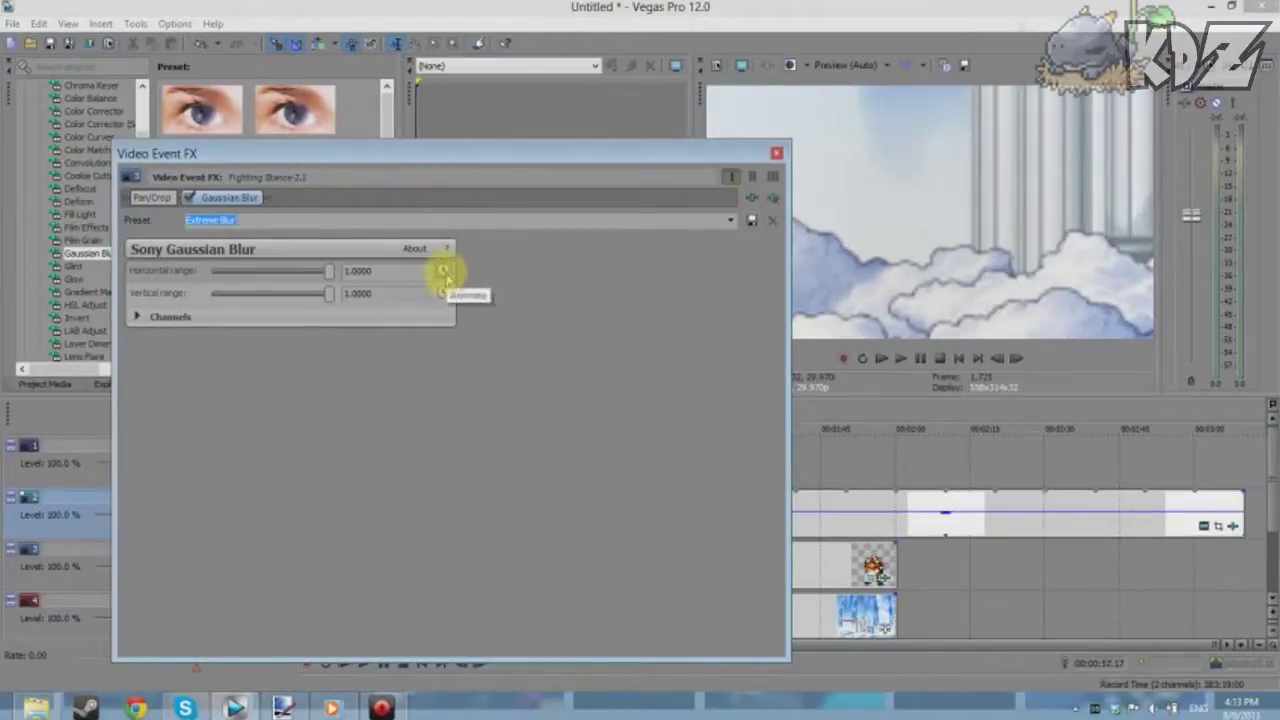
{"action": "left_click_drag", "start_coordinate": [330, 294], "coordinate": [143, 290]}
{"action": "left_click_drag", "start_coordinate": [318, 272], "coordinate": [400, 338]}
{"action": "left_click_drag", "start_coordinate": [214, 294], "coordinate": [366, 303]}
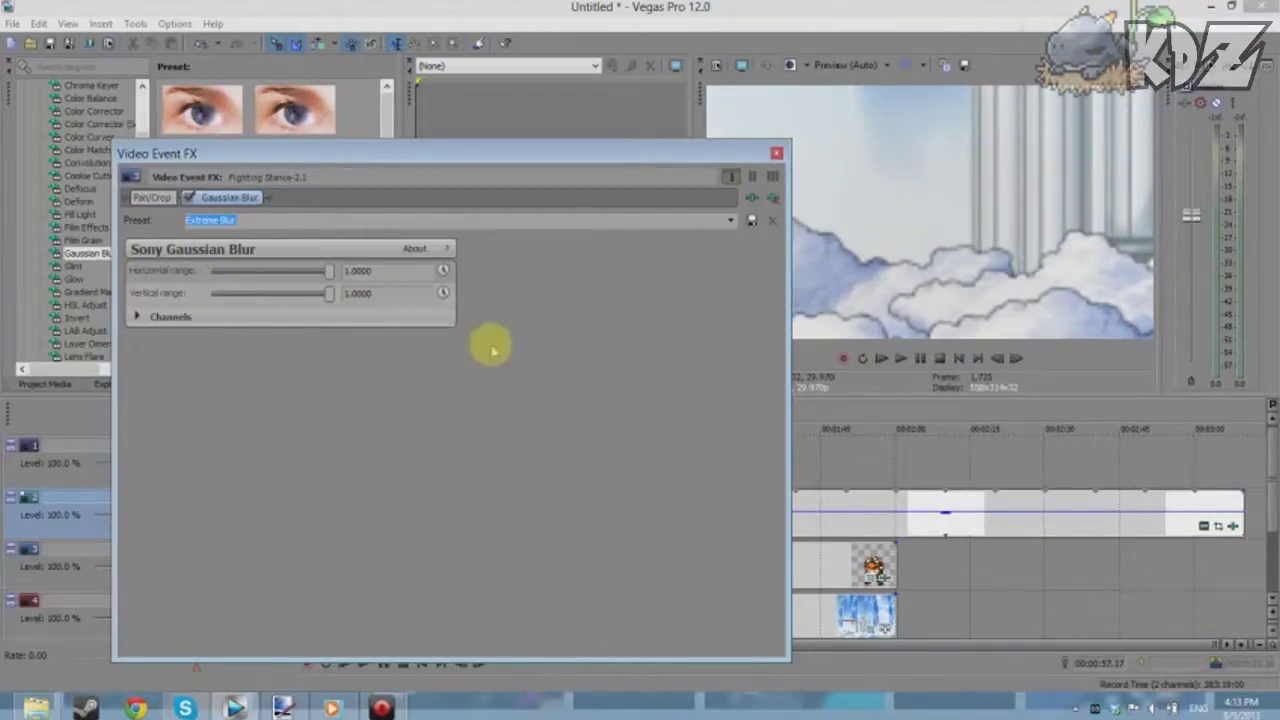
Step: Turn on keyframe animation for the horizontal and vertical range of the character clip's blur
{"action": "left_click", "coordinate": [443, 271]}
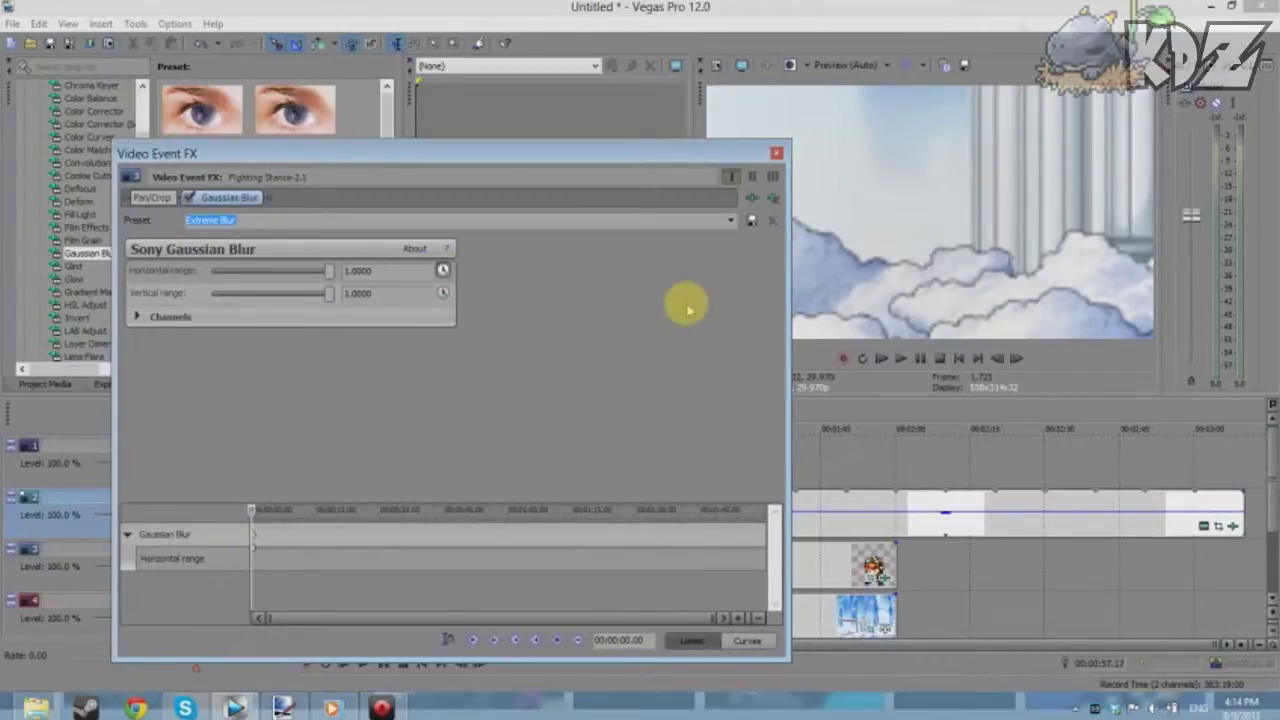
{"action": "left_click", "coordinate": [346, 544]}
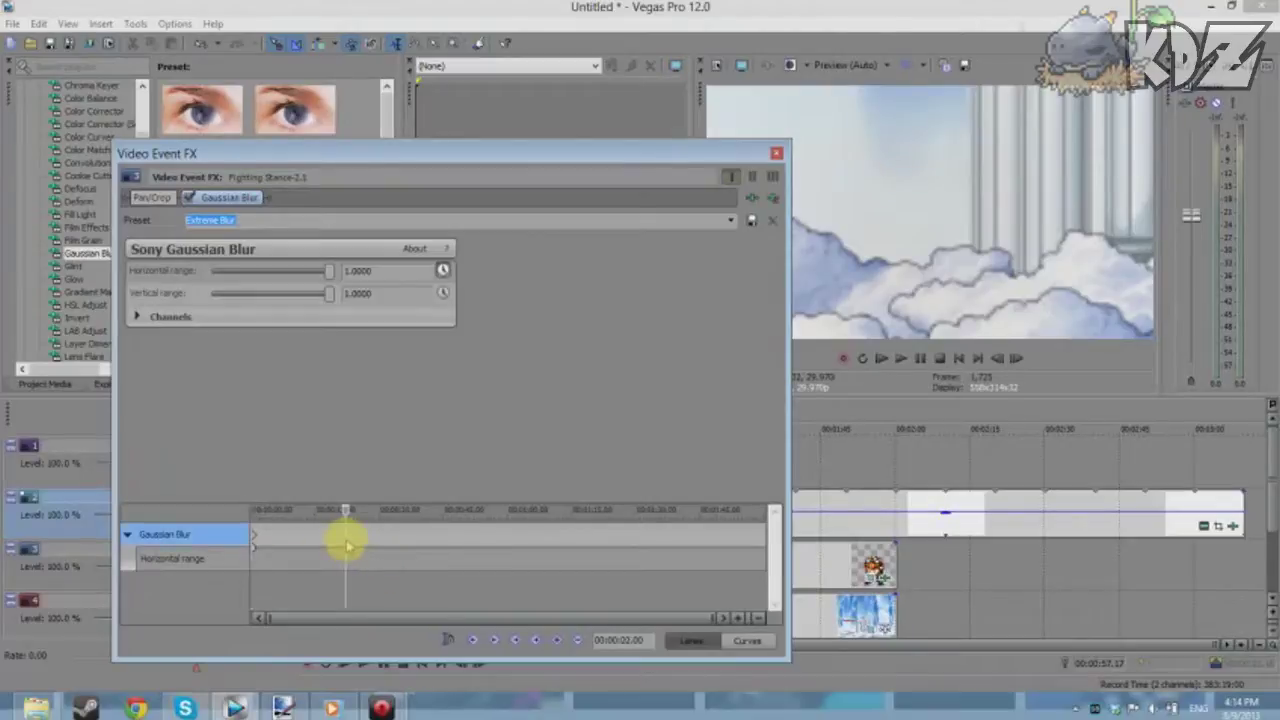
{"action": "left_click", "coordinate": [318, 538]}
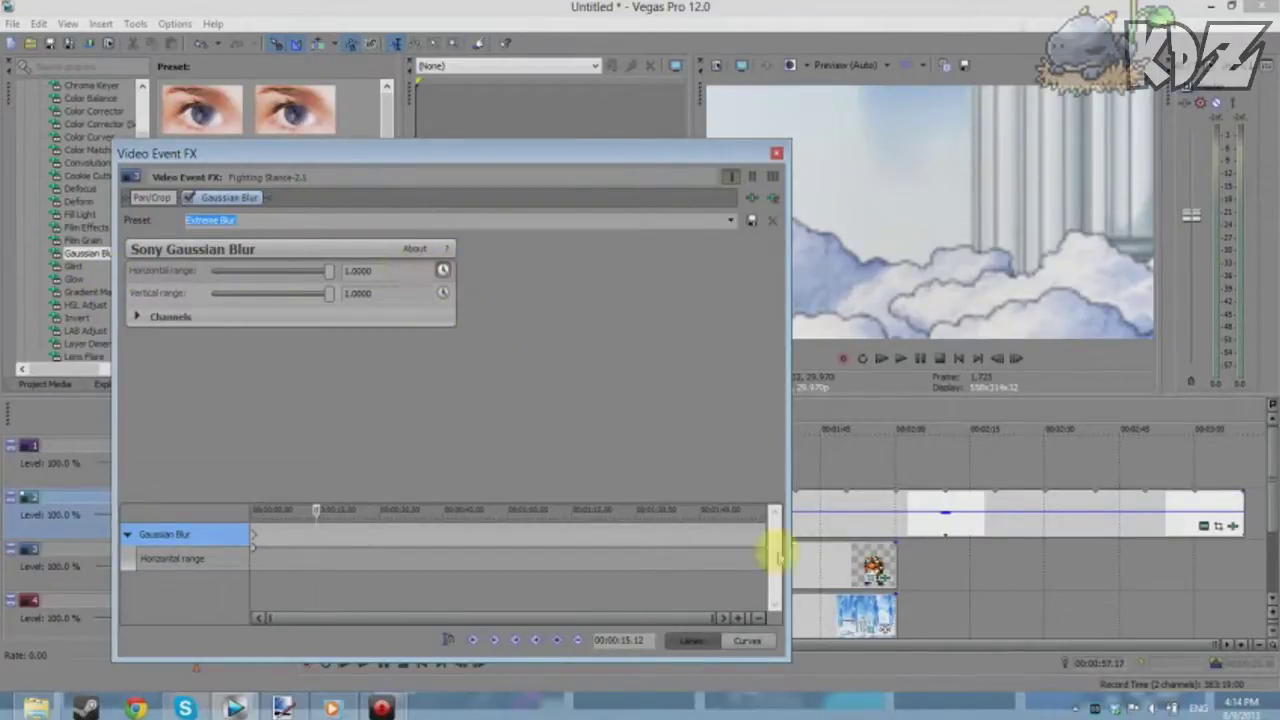
{"action": "left_click", "coordinate": [443, 293]}
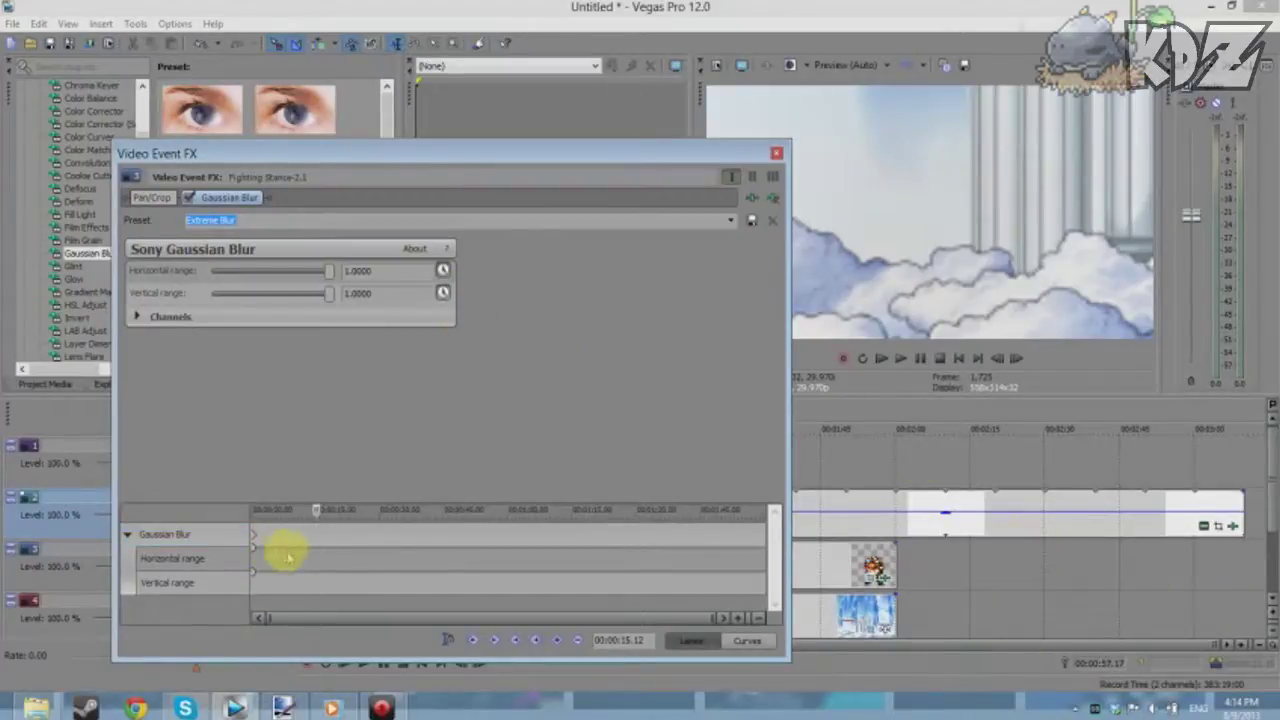
Step: Keyframe both blur ranges of the character clip to 0.0000 at 00:00:06.00 and preview the fade in playback
{"action": "left_click_drag", "start_coordinate": [286, 523], "coordinate": [272, 540]}
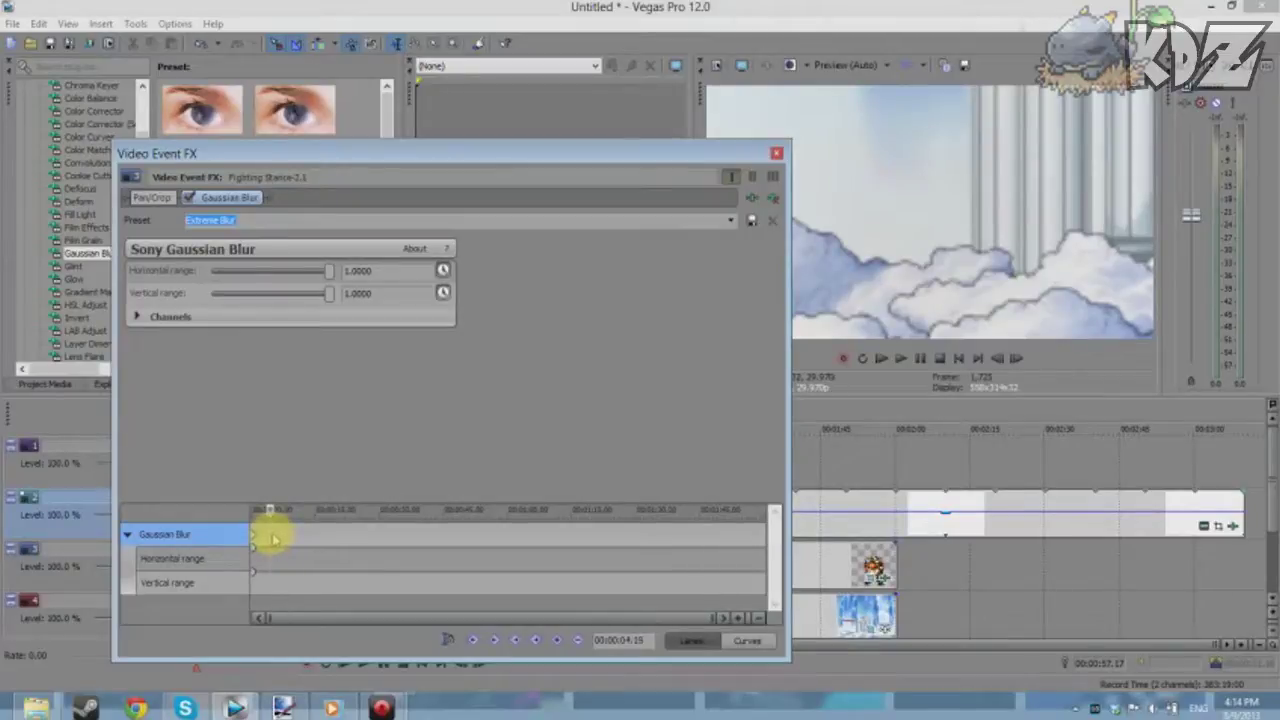
{"action": "left_click", "coordinate": [275, 510]}
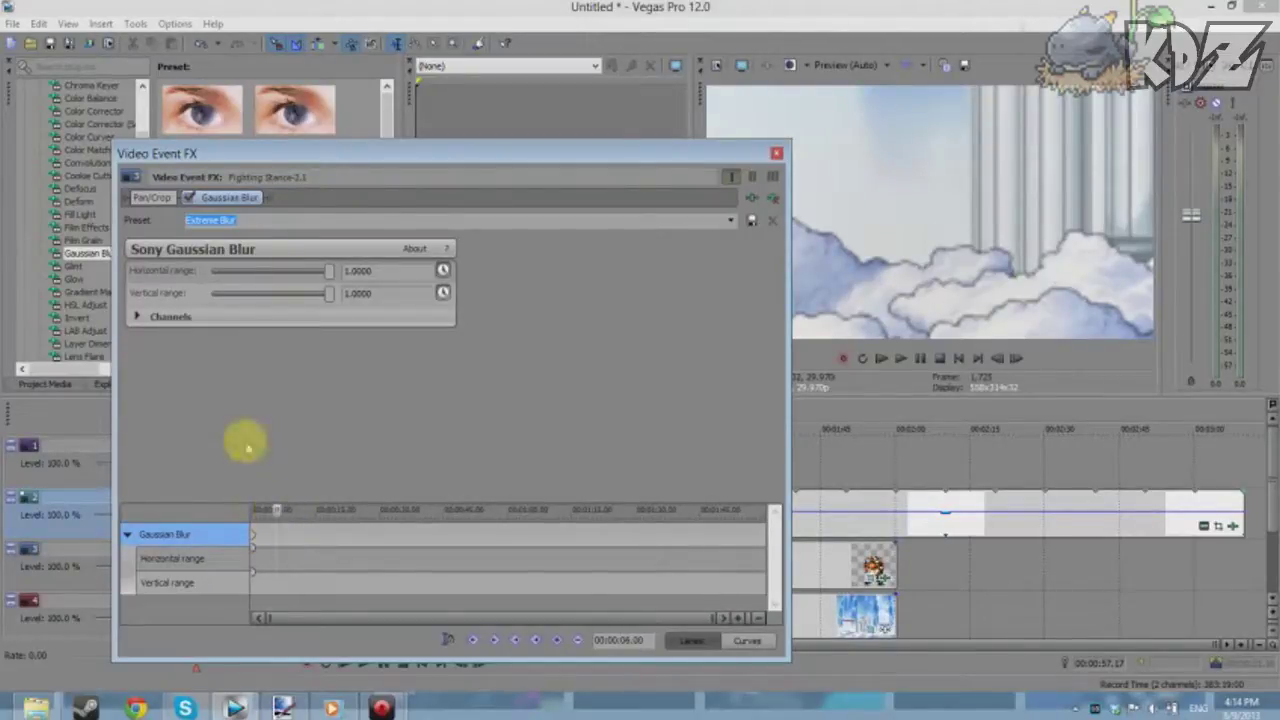
{"action": "left_click_drag", "start_coordinate": [329, 271], "coordinate": [80, 280]}
{"action": "left_click_drag", "start_coordinate": [329, 293], "coordinate": [9, 307]}
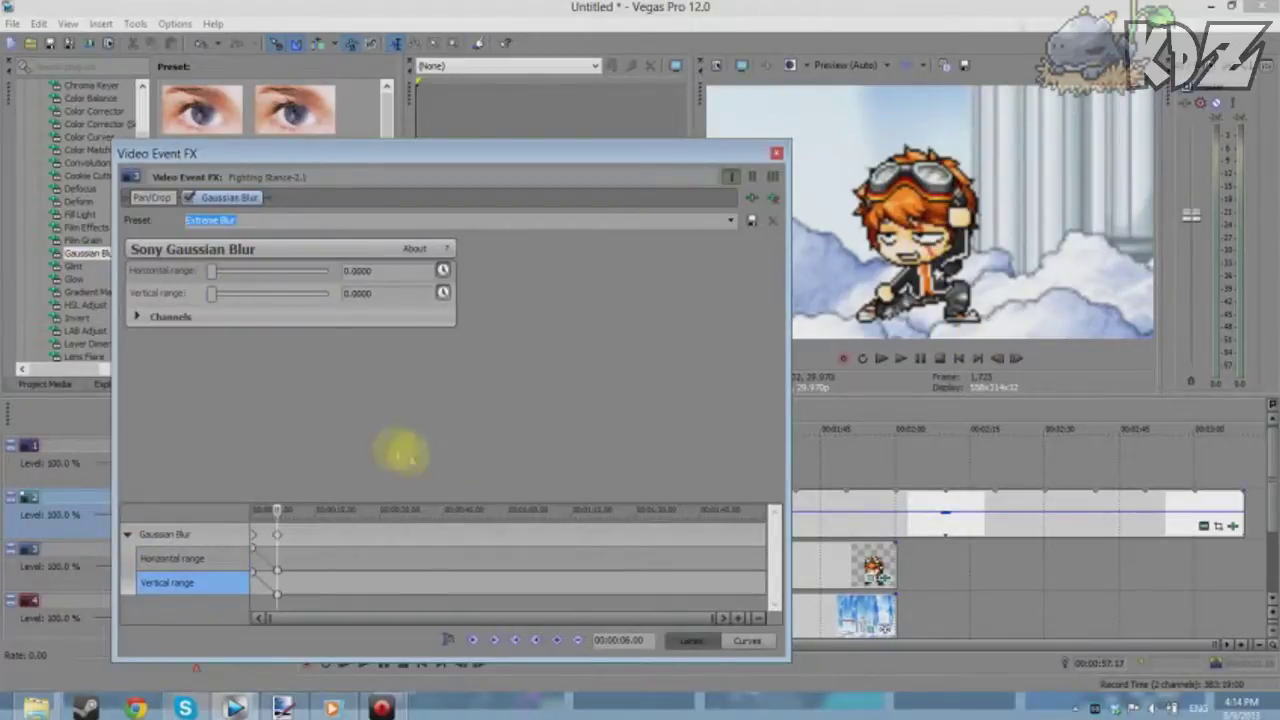
{"action": "mouse_move", "coordinate": [277, 540]}
{"action": "left_mouse_down"}
{"action": "mouse_move", "coordinate": [346, 544]}
{"action": "mouse_move", "coordinate": [257, 542]}
{"action": "mouse_move", "coordinate": [320, 541]}
{"action": "mouse_move", "coordinate": [292, 556]}
{"action": "mouse_move", "coordinate": [277, 541]}
{"action": "left_mouse_up"}
{"action": "left_click", "coordinate": [776, 155]}
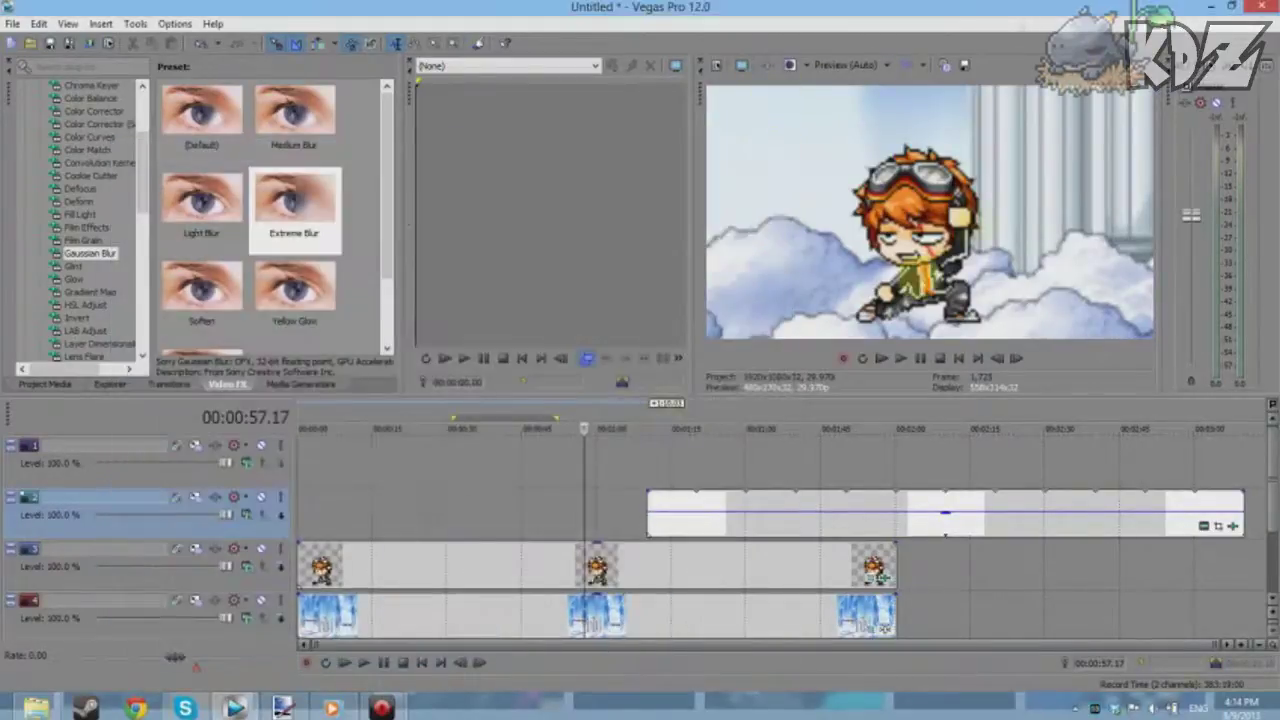
{"action": "left_click", "coordinate": [343, 664]}
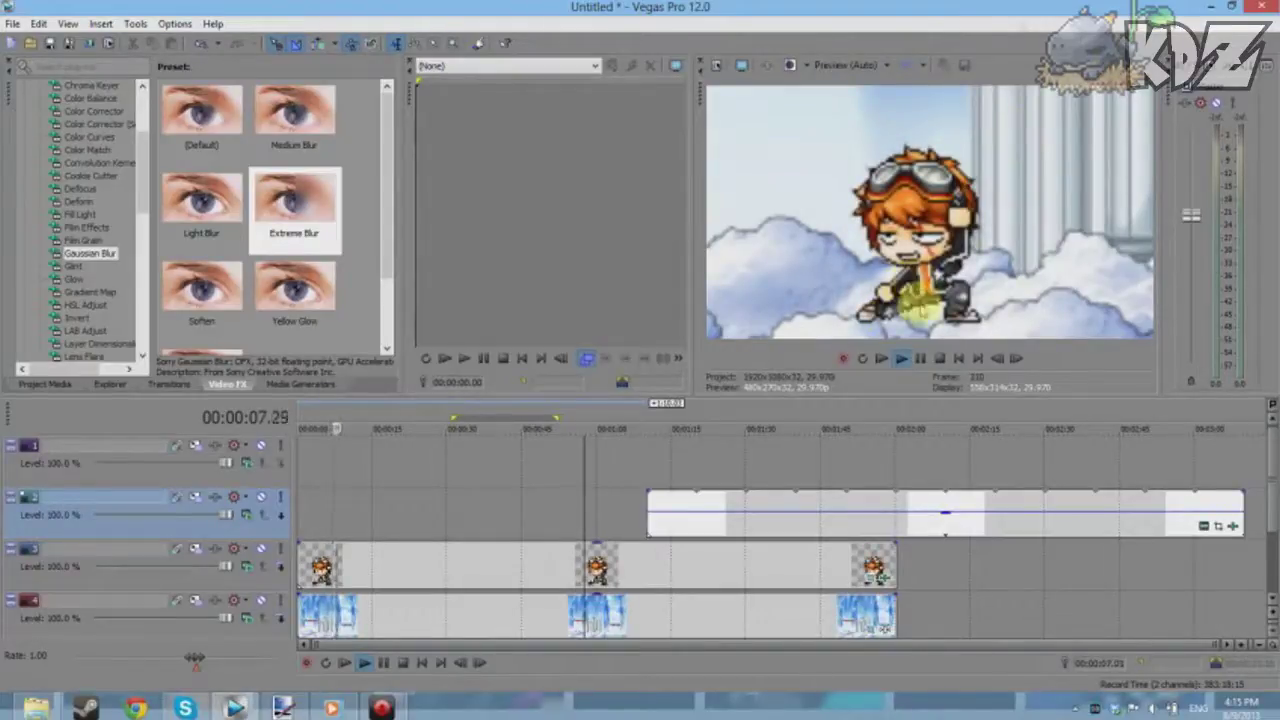
{"action": "left_click", "coordinate": [938, 358]}
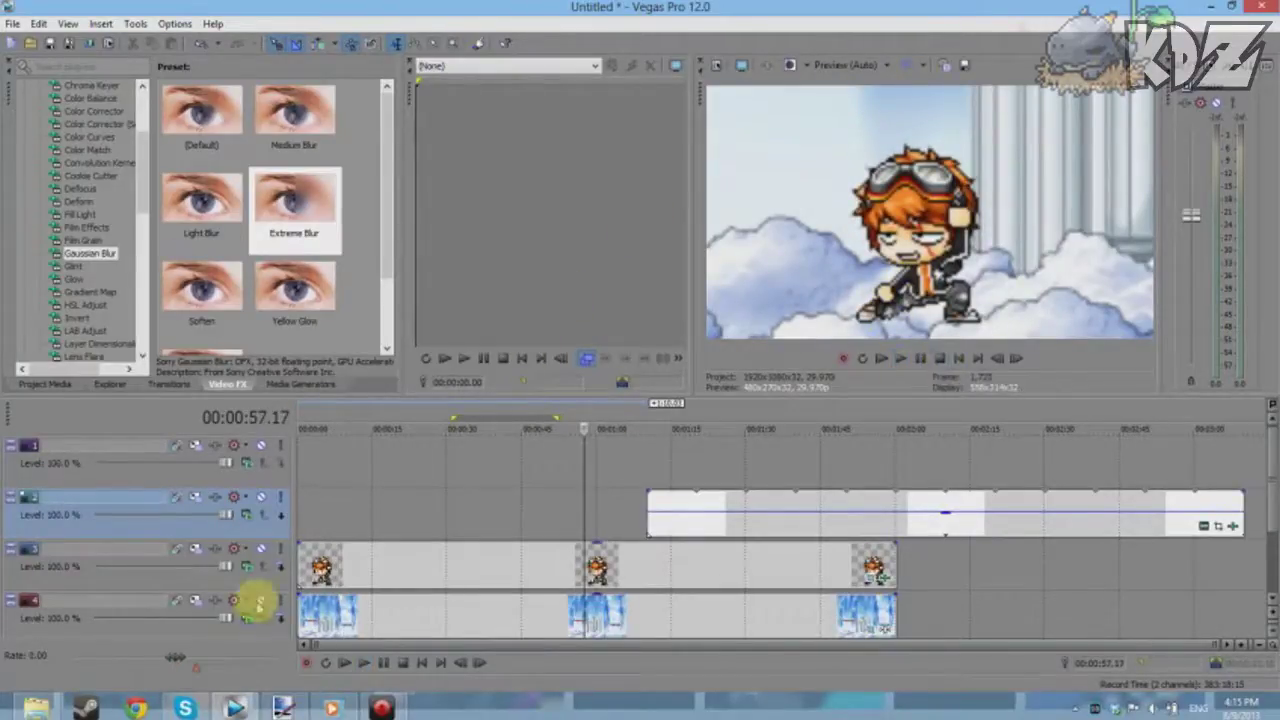
Step: Apply the Extreme Blur preset of Gaussian Blur to the background clip and set its horizontal and vertical range to 1.0000
{"action": "left_click_drag", "start_coordinate": [295, 200], "coordinate": [407, 621]}
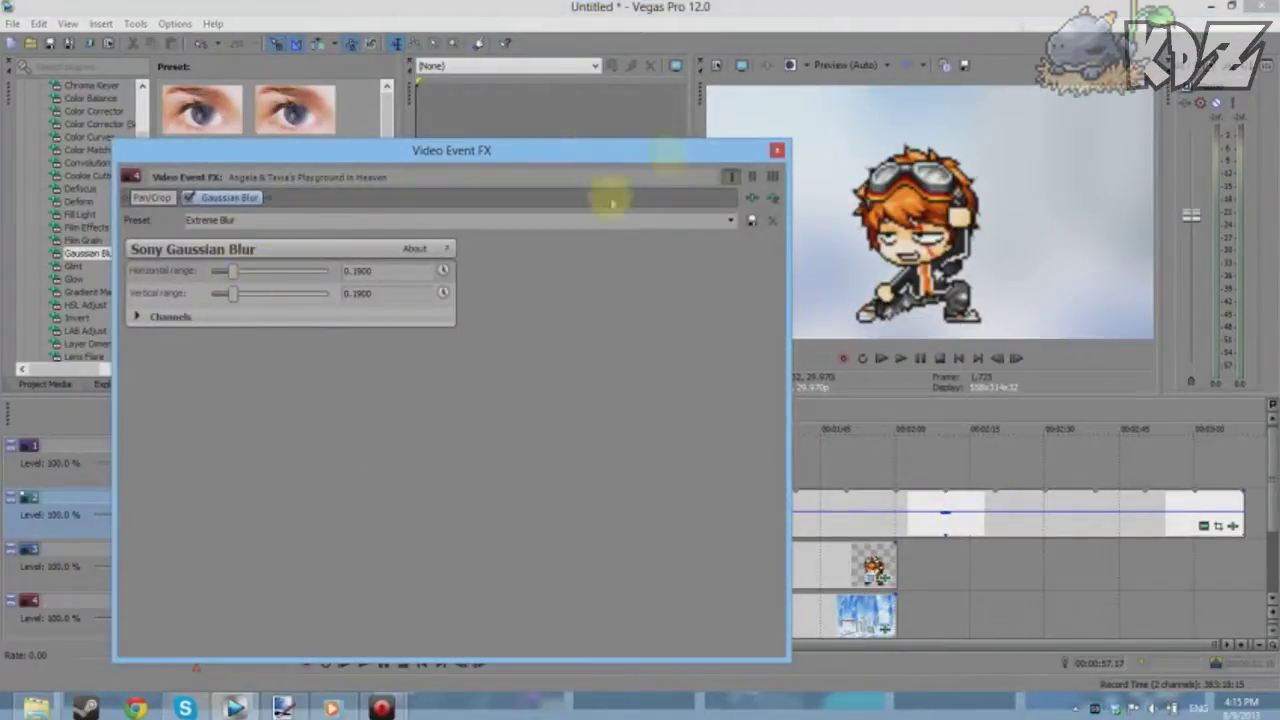
{"action": "left_click_drag", "start_coordinate": [232, 272], "coordinate": [329, 271]}
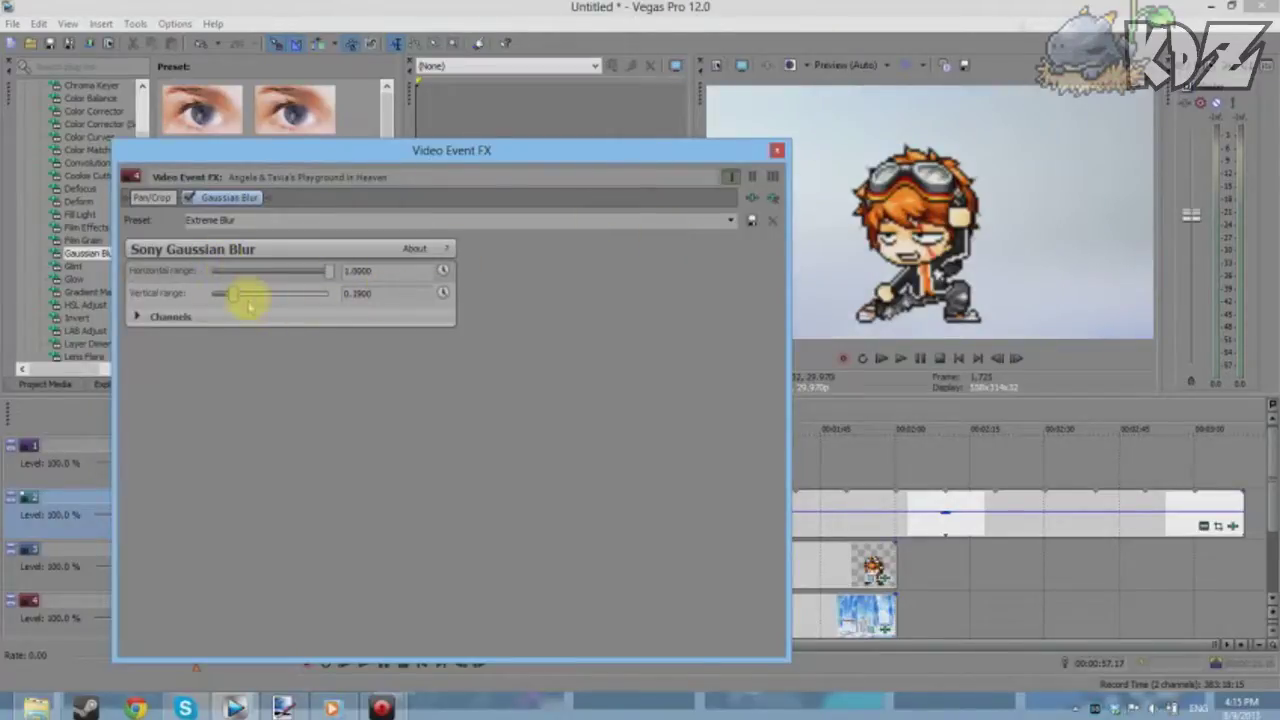
{"action": "left_click_drag", "start_coordinate": [238, 297], "coordinate": [509, 294]}
Step: Animate both blur ranges of the background clip to reach 0.0000 at 00:00:09.00 and play the timeline to preview it
{"action": "left_click", "coordinate": [443, 270]}
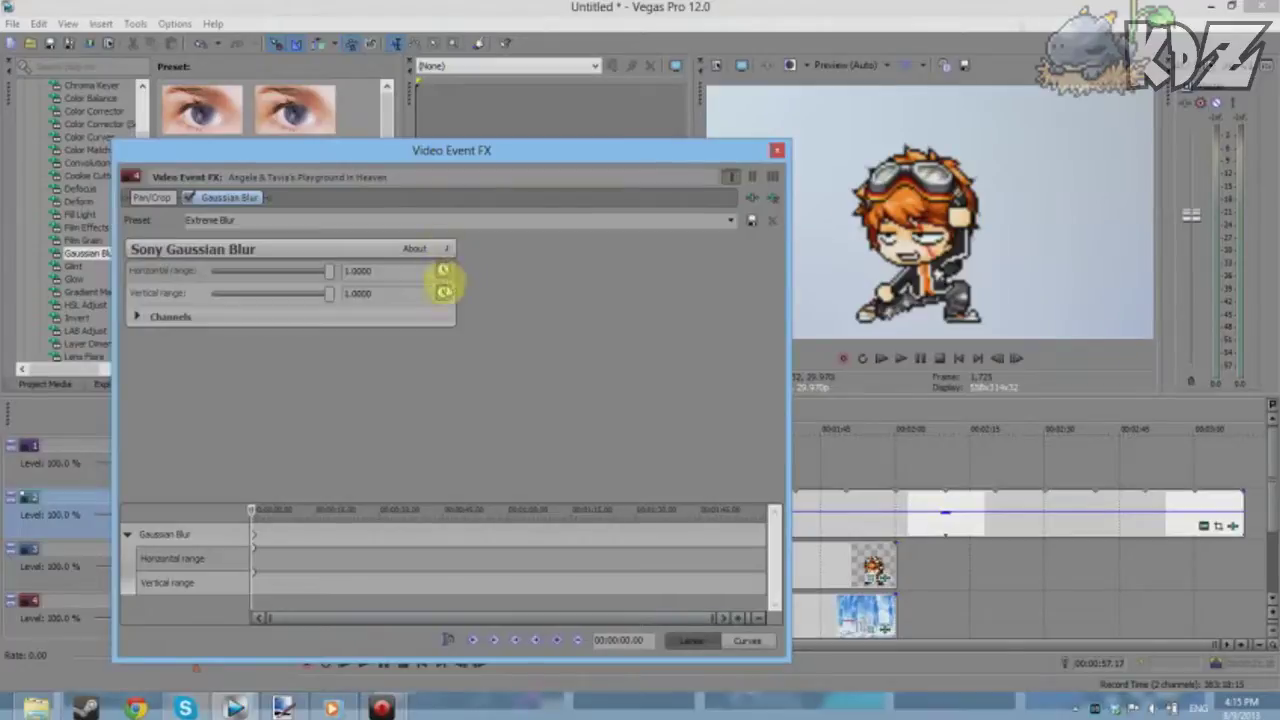
{"action": "left_click", "coordinate": [292, 558]}
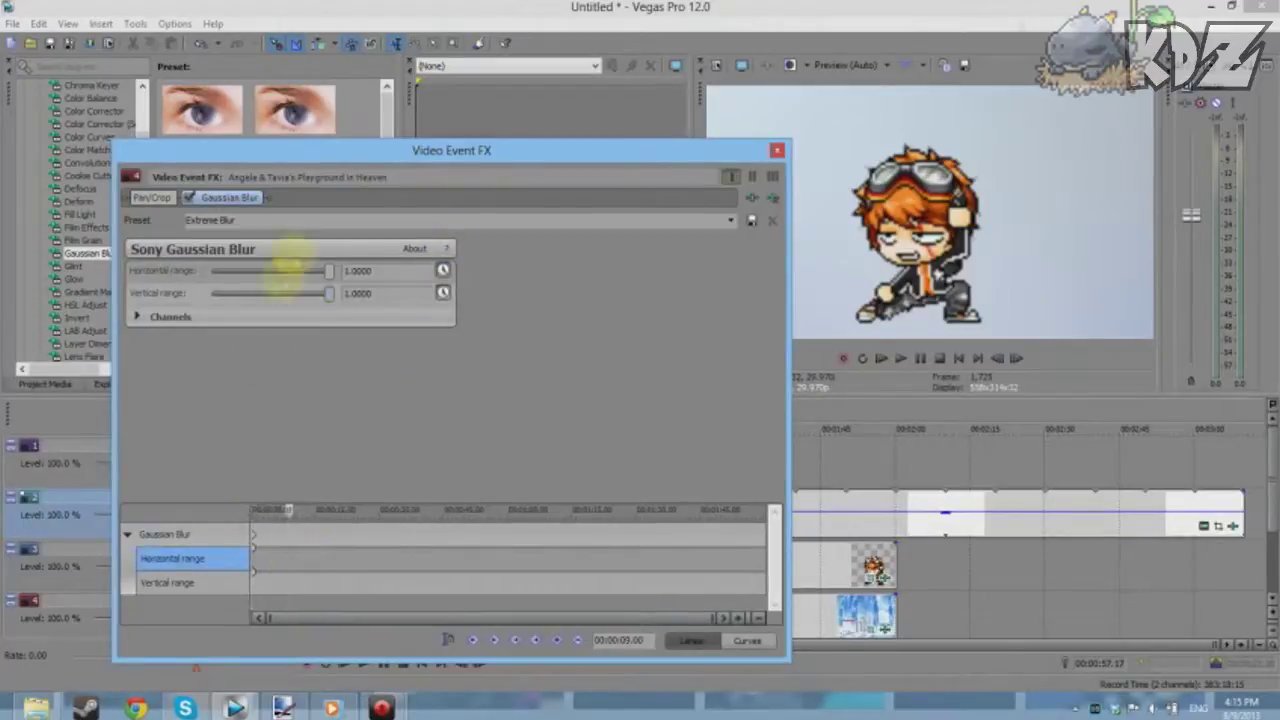
{"action": "left_click_drag", "start_coordinate": [330, 270], "coordinate": [212, 270]}
{"action": "left_click_drag", "start_coordinate": [330, 293], "coordinate": [212, 293]}
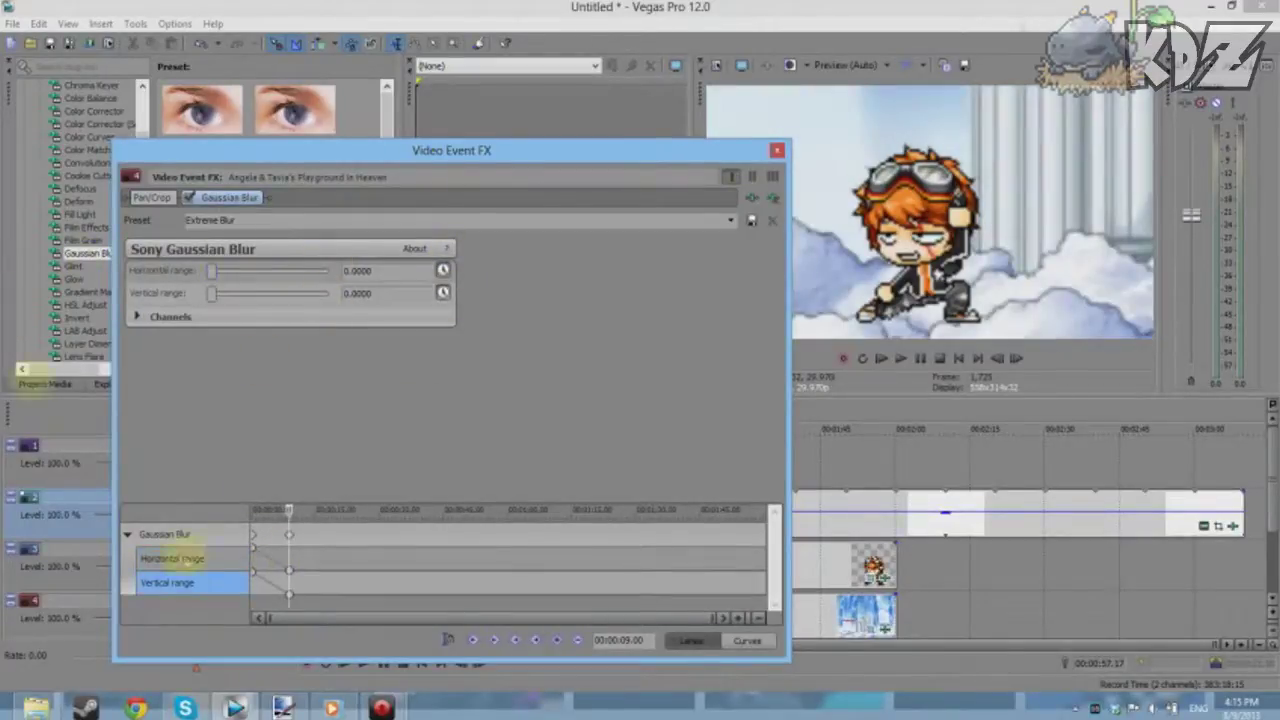
{"action": "left_click", "coordinate": [776, 150]}
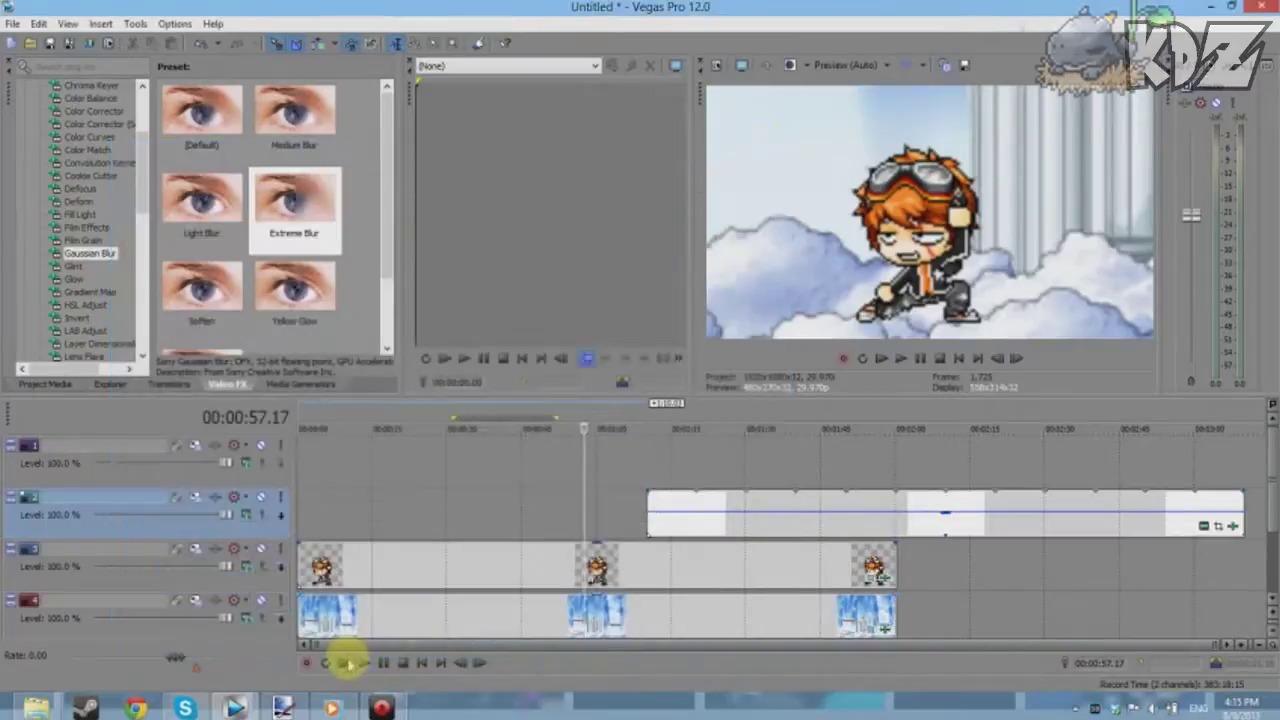
{"action": "left_click", "coordinate": [343, 663]}
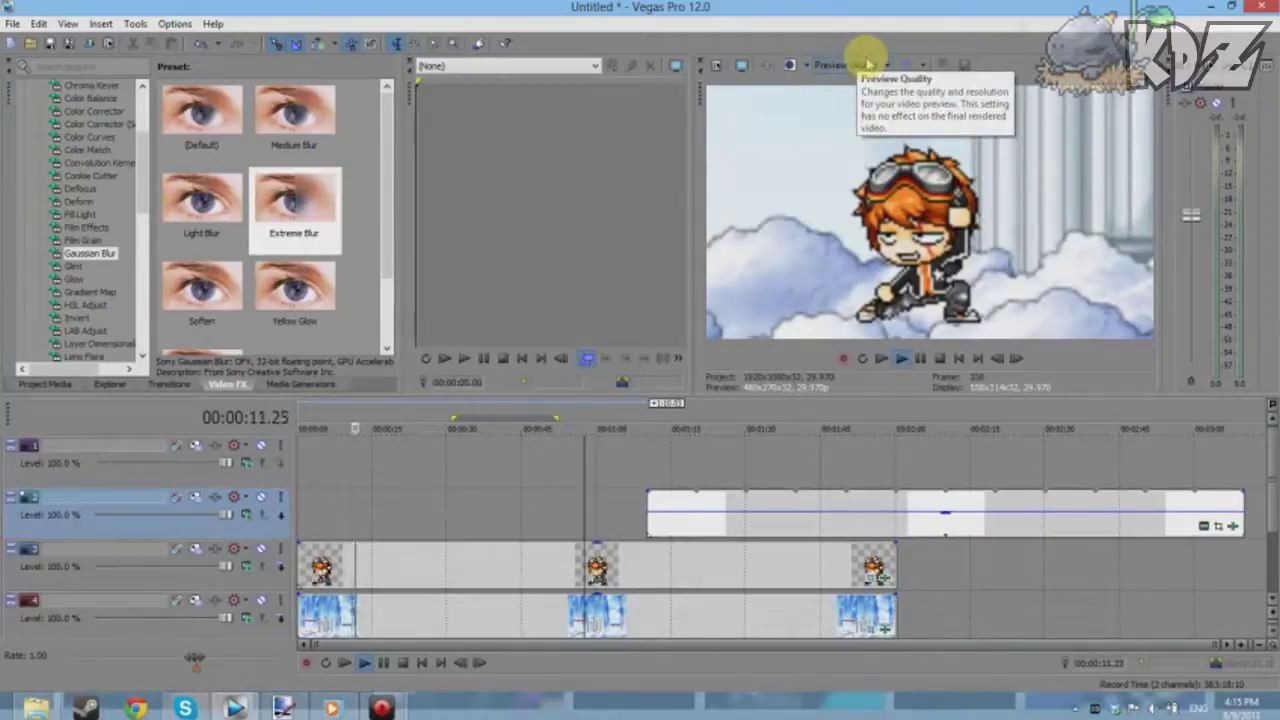
Step: Move the white grid overlay clip back to start at about 00:00:53 and stop playback
{"action": "left_click_drag", "start_coordinate": [849, 544], "coordinate": [434, 523]}
{"action": "left_click_drag", "start_coordinate": [778, 522], "coordinate": [1042, 500]}
{"action": "left_click", "coordinate": [1049, 500]}
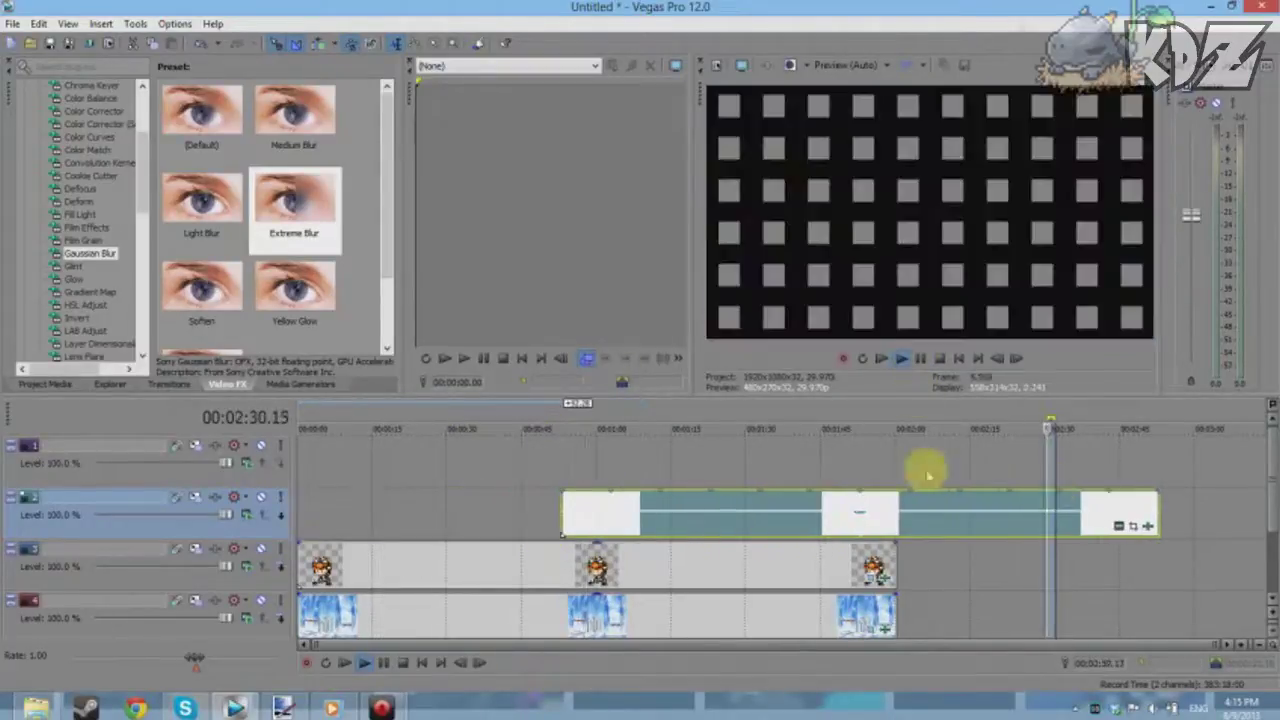
{"action": "left_click", "coordinate": [435, 508]}
{"action": "left_click", "coordinate": [937, 359]}
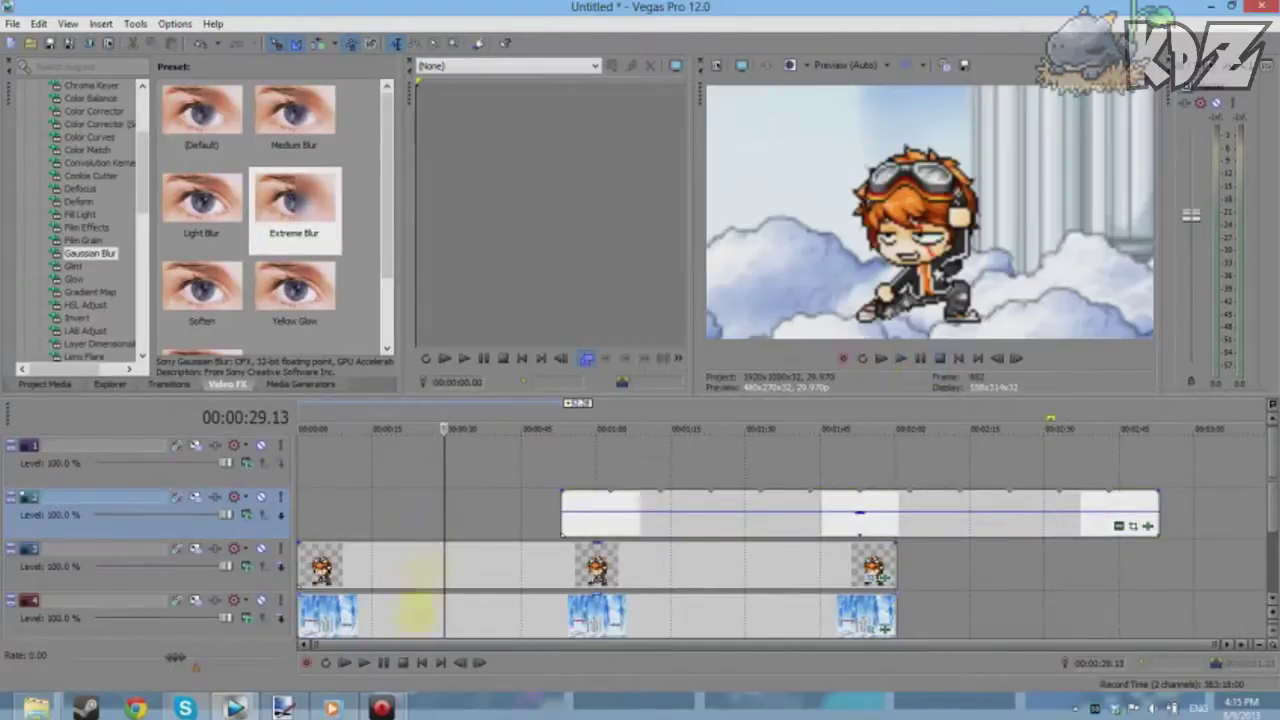
Step: Check the blur on the preview at several points within the first 15 seconds of the timeline
{"action": "left_click", "coordinate": [372, 512]}
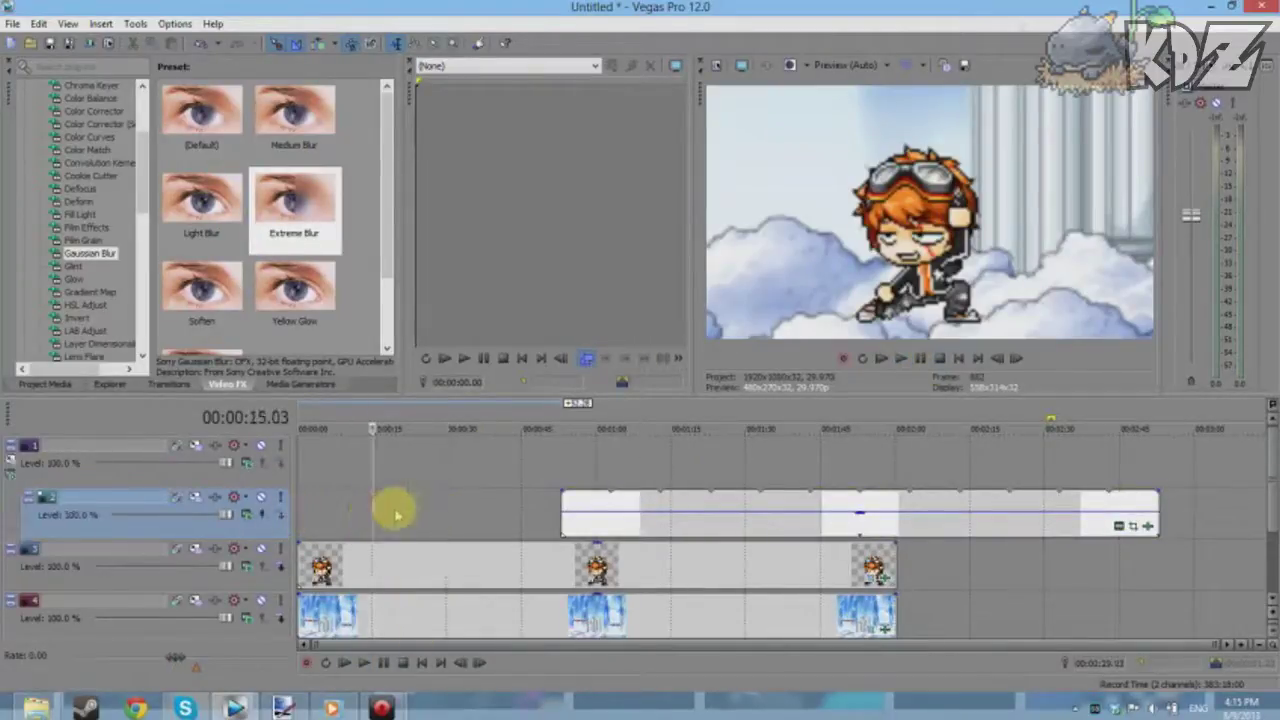
{"action": "left_click", "coordinate": [433, 508]}
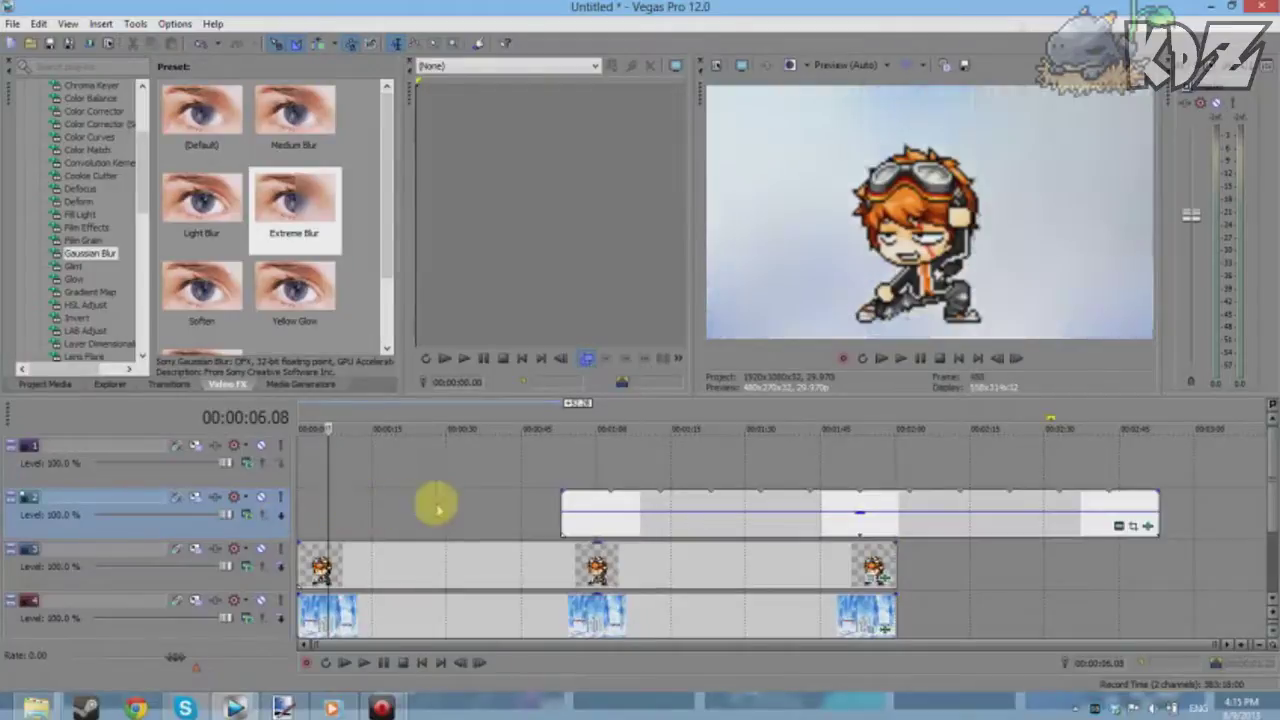
{"action": "left_click", "coordinate": [350, 512]}
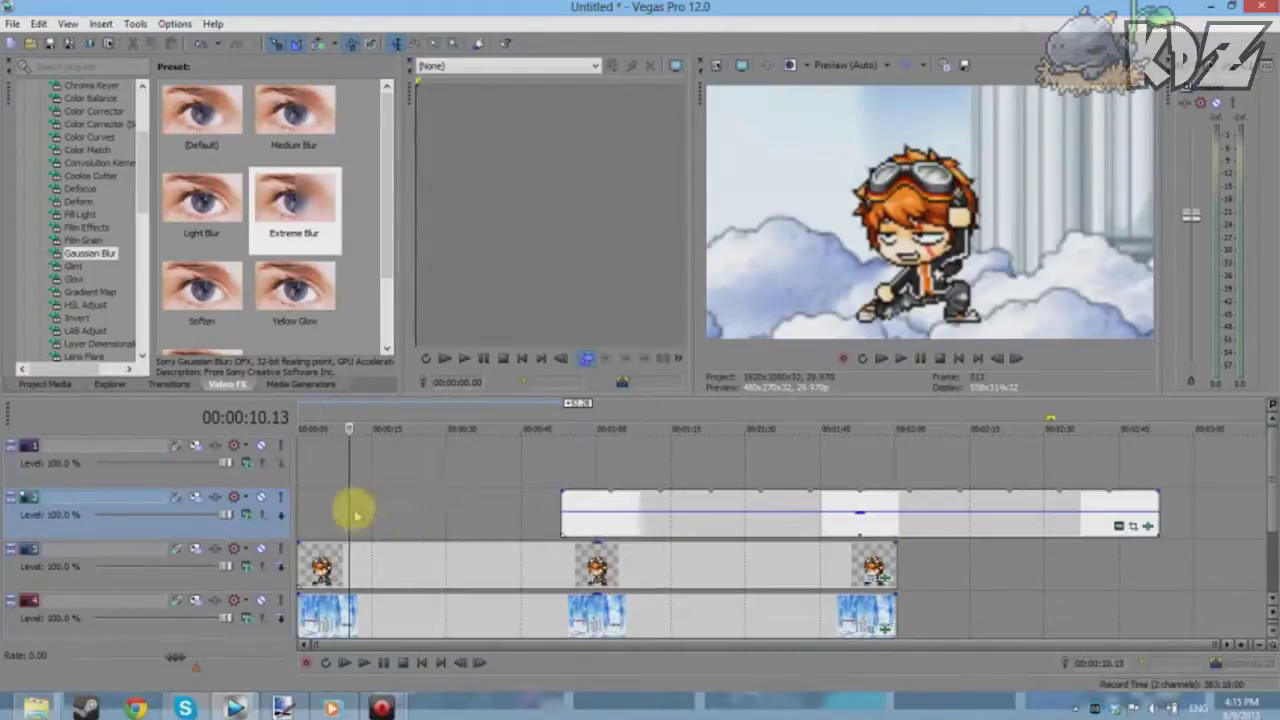
Step: Check the preview at several points between about 00:00:15 and 00:00:45 on the timeline
{"action": "left_click", "coordinate": [423, 518]}
{"action": "left_click", "coordinate": [500, 522]}
{"action": "left_click", "coordinate": [457, 528]}
{"action": "left_click", "coordinate": [386, 528]}
{"action": "left_click", "coordinate": [406, 540]}
{"action": "left_click", "coordinate": [431, 535]}
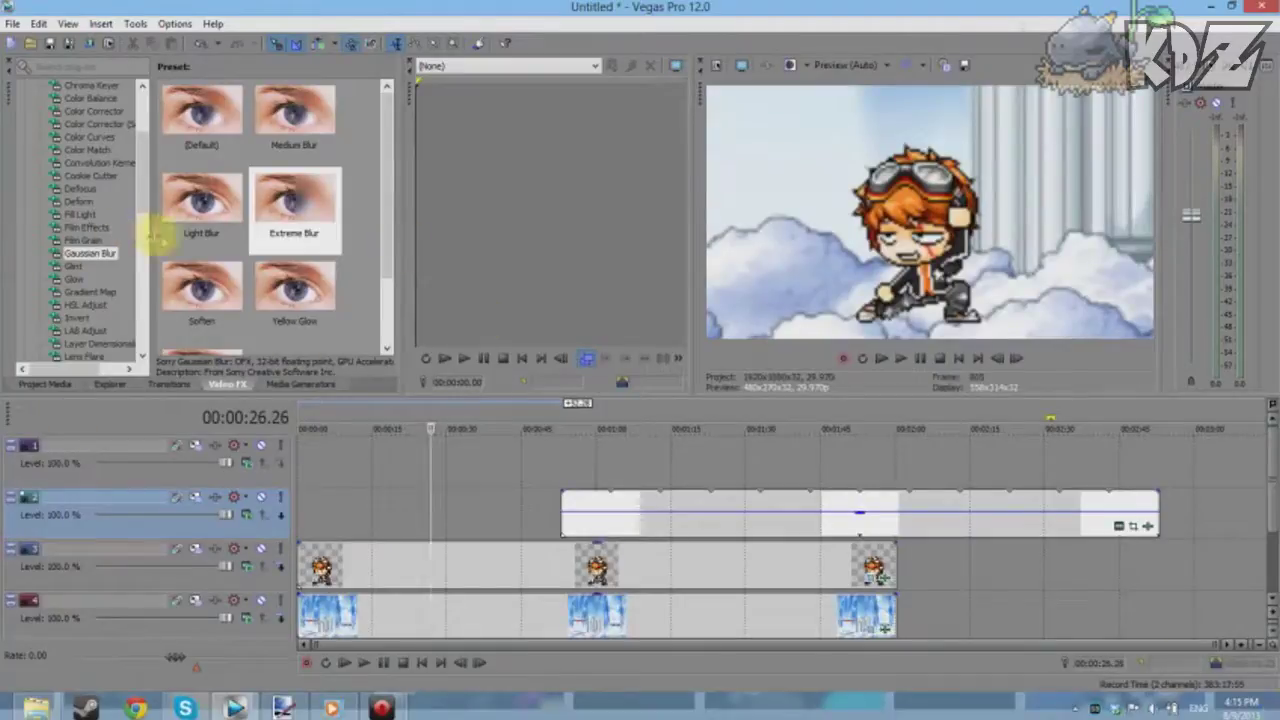
Step: Apply the 35mm Lens preset of the Lens Flare effect to the character clip
{"action": "scroll", "coordinate": [140, 182], "scroll_direction": "down", "scroll_amount": 3}
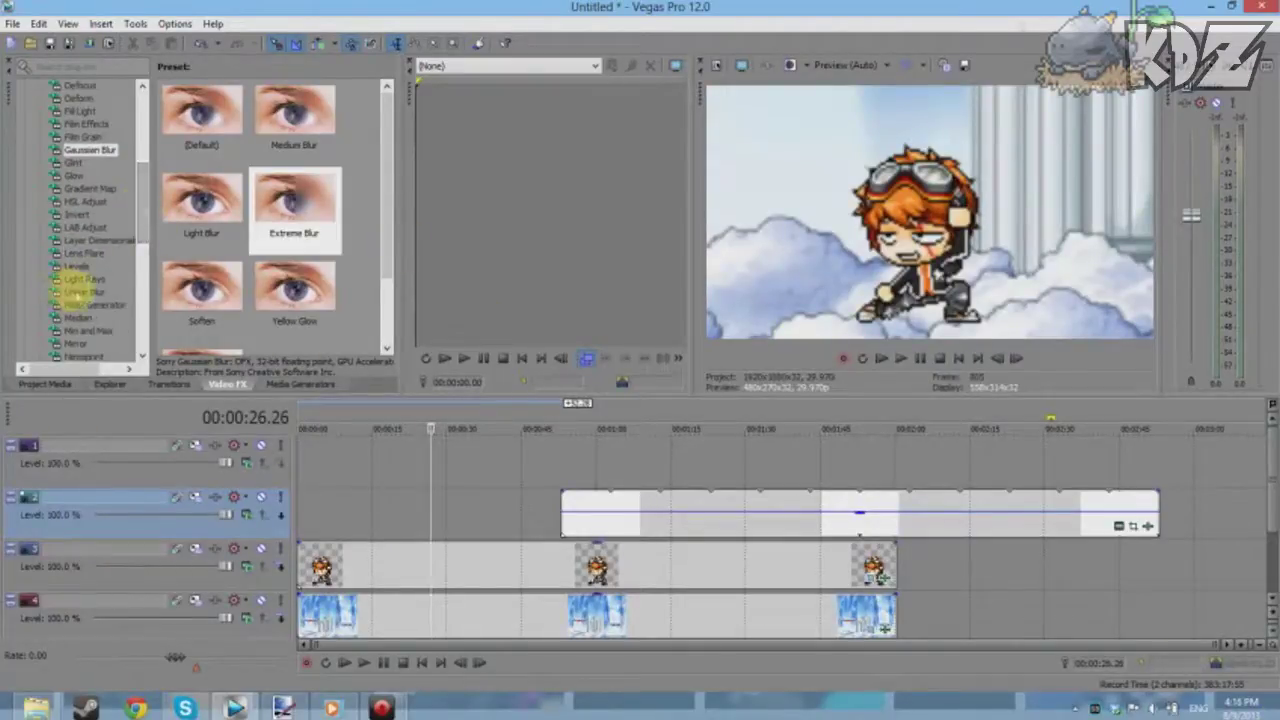
{"action": "left_click", "coordinate": [90, 253]}
{"action": "left_click_drag", "start_coordinate": [292, 110], "coordinate": [455, 612]}
{"action": "left_click_drag", "start_coordinate": [455, 568], "coordinate": [455, 568]}
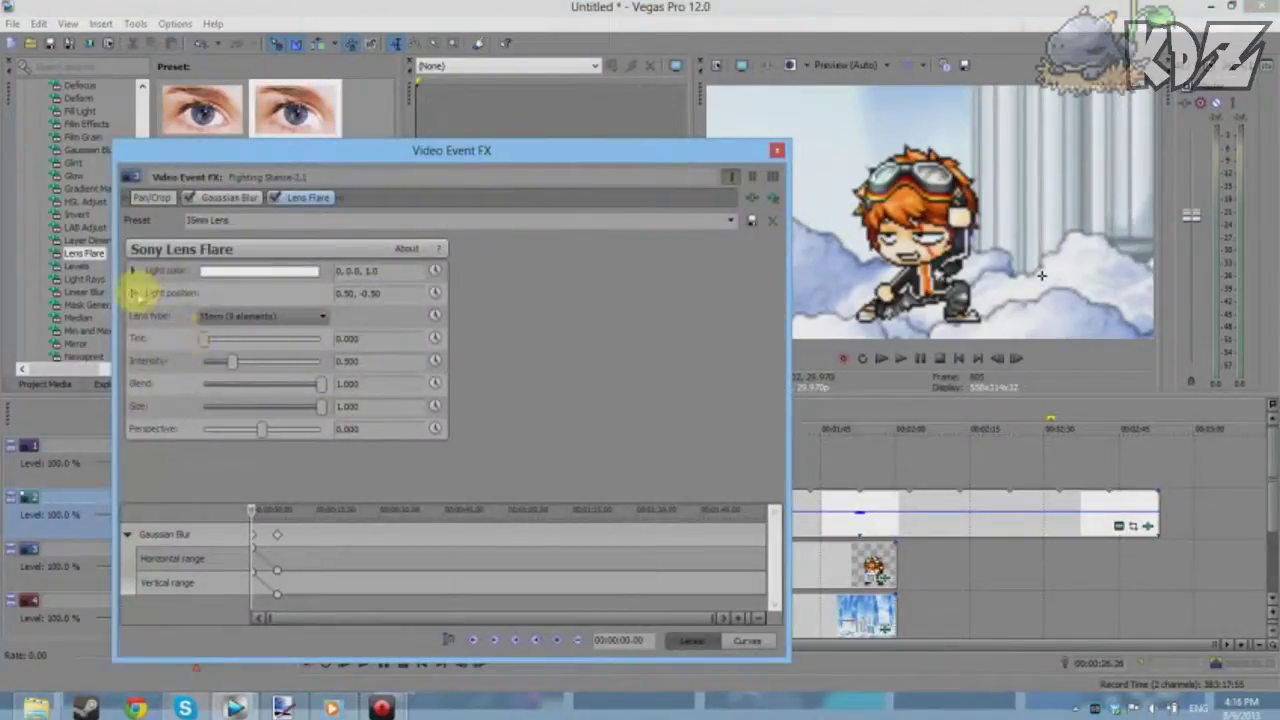
Step: Turn on keyframe animation for the lens flare's light position and collapse the Gaussian Blur keyframe lane
{"action": "left_click", "coordinate": [134, 292]}
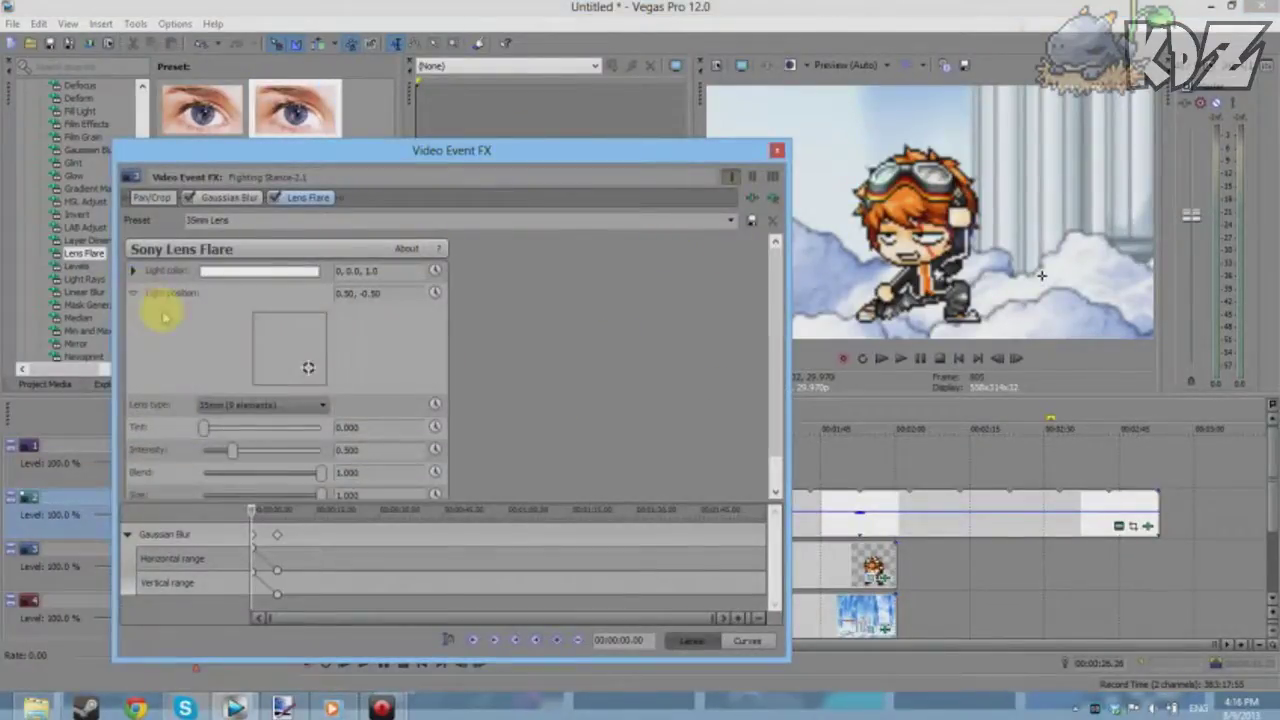
{"action": "left_click", "coordinate": [433, 293]}
{"action": "mouse_move", "coordinate": [773, 537]}
{"action": "left_mouse_down"}
{"action": "mouse_move", "coordinate": [749, 600]}
{"action": "mouse_move", "coordinate": [766, 514]}
{"action": "left_mouse_up"}
{"action": "left_click", "coordinate": [127, 534]}
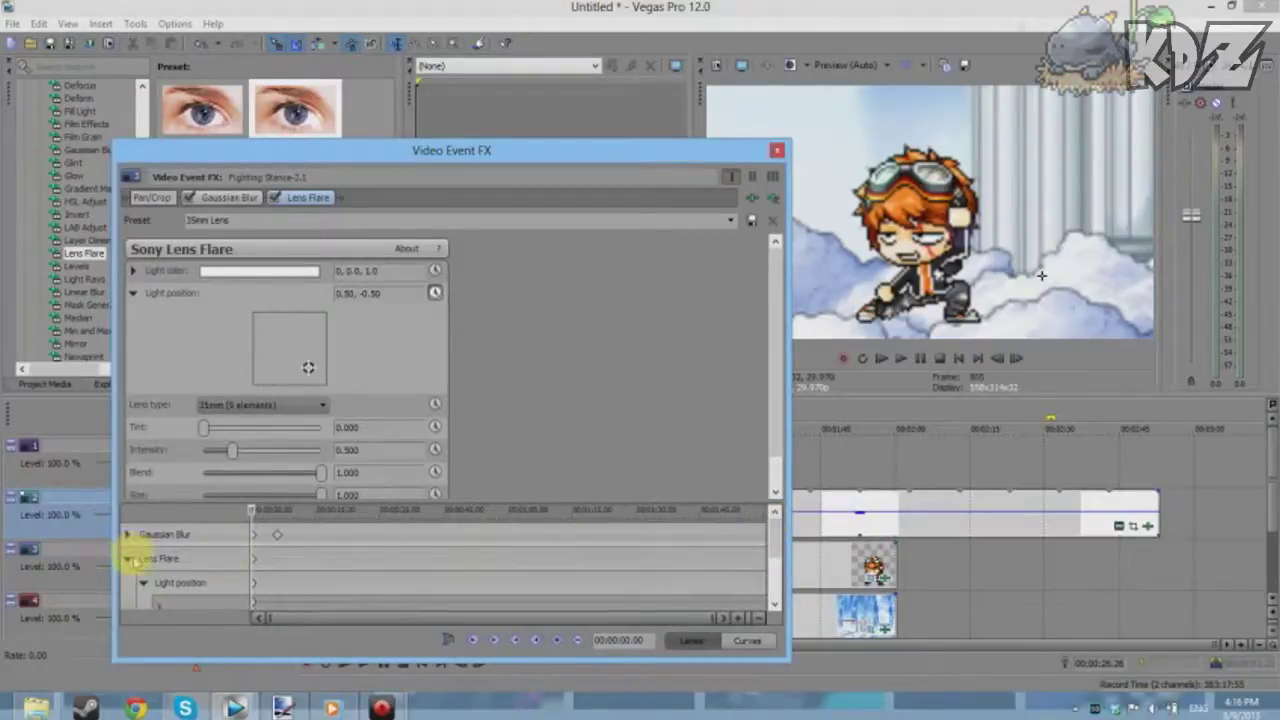
Step: Keyframe the flare's light position at 00:00:18.23, placing the light at -0.22, 0.13 on the character's head
{"action": "left_click_drag", "start_coordinate": [778, 543], "coordinate": [766, 571]}
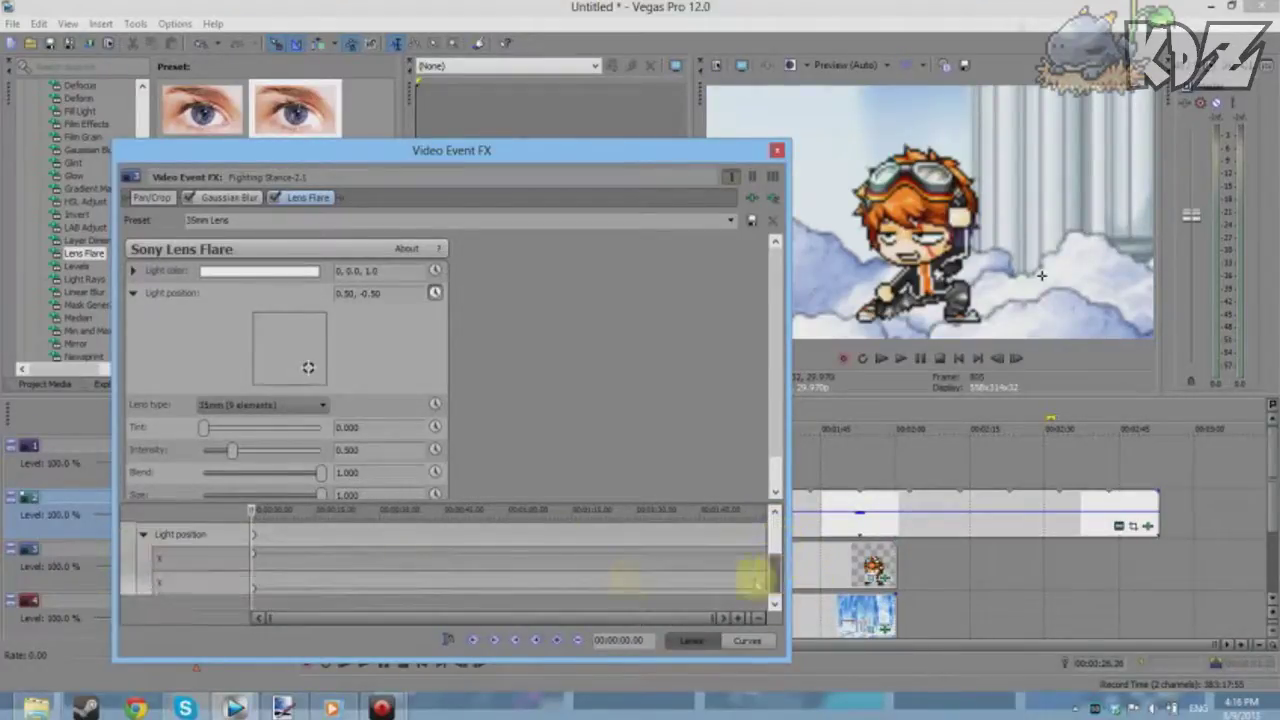
{"action": "left_click", "coordinate": [333, 560]}
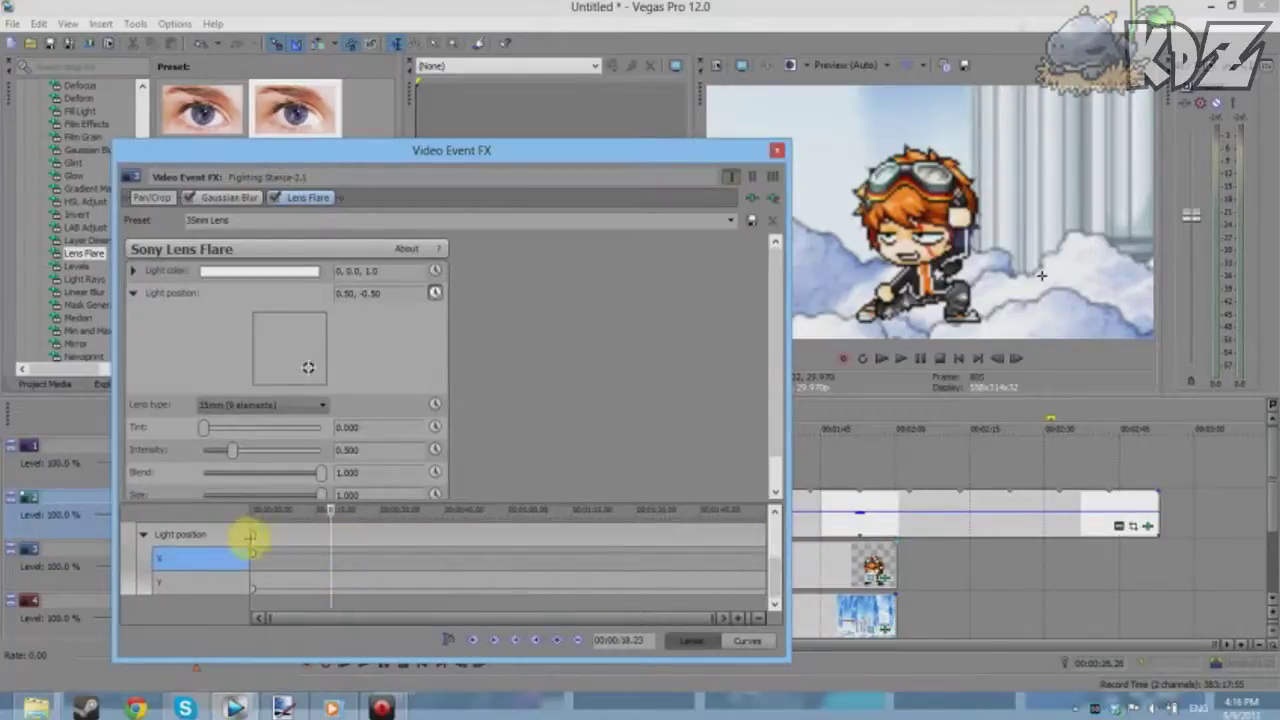
{"action": "mouse_move", "coordinate": [300, 351]}
{"action": "left_mouse_down"}
{"action": "mouse_move", "coordinate": [309, 374]}
{"action": "mouse_move", "coordinate": [320, 307]}
{"action": "mouse_move", "coordinate": [251, 320]}
{"action": "mouse_move", "coordinate": [320, 403]}
{"action": "mouse_move", "coordinate": [271, 337]}
{"action": "mouse_move", "coordinate": [294, 343]}
{"action": "mouse_move", "coordinate": [282, 344]}
{"action": "left_mouse_up"}
{"action": "left_click", "coordinate": [330, 537]}
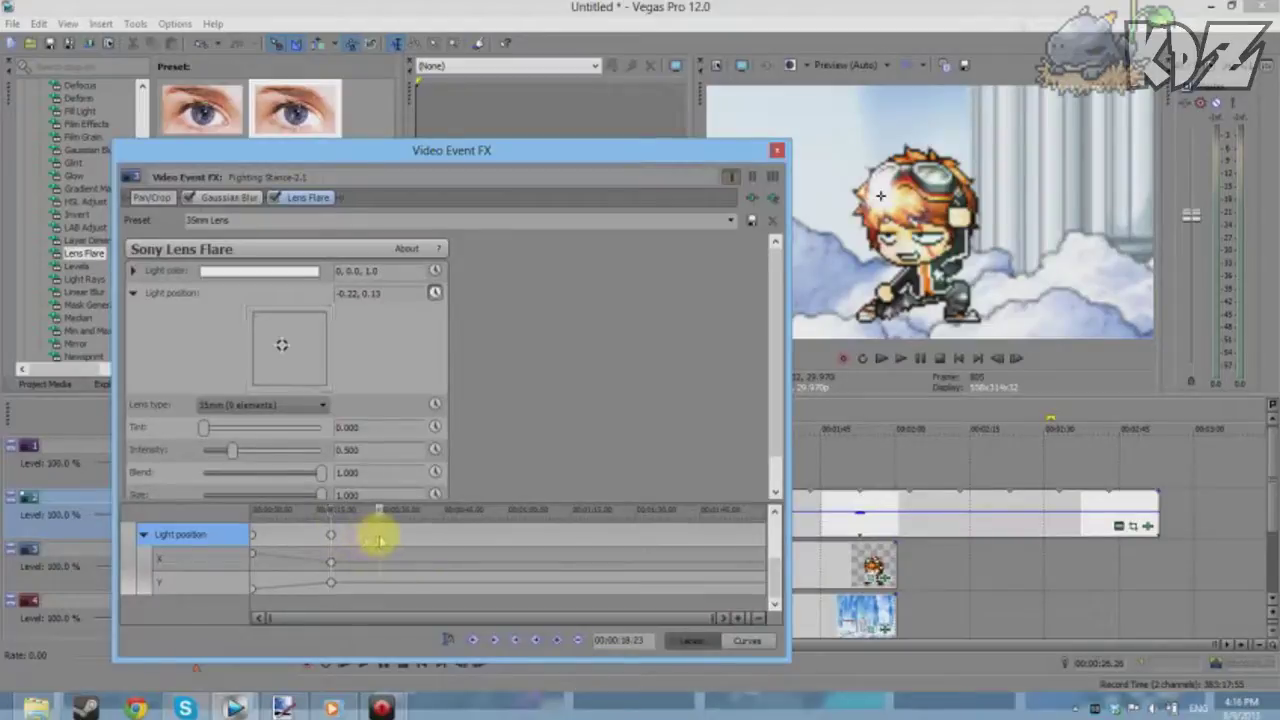
Step: Keyframe the light position at 00:00:30.01 in the upper-left corner of its range, then play the timeline
{"action": "left_click", "coordinate": [379, 537]}
{"action": "left_click_drag", "start_coordinate": [286, 349], "coordinate": [129, 312]}
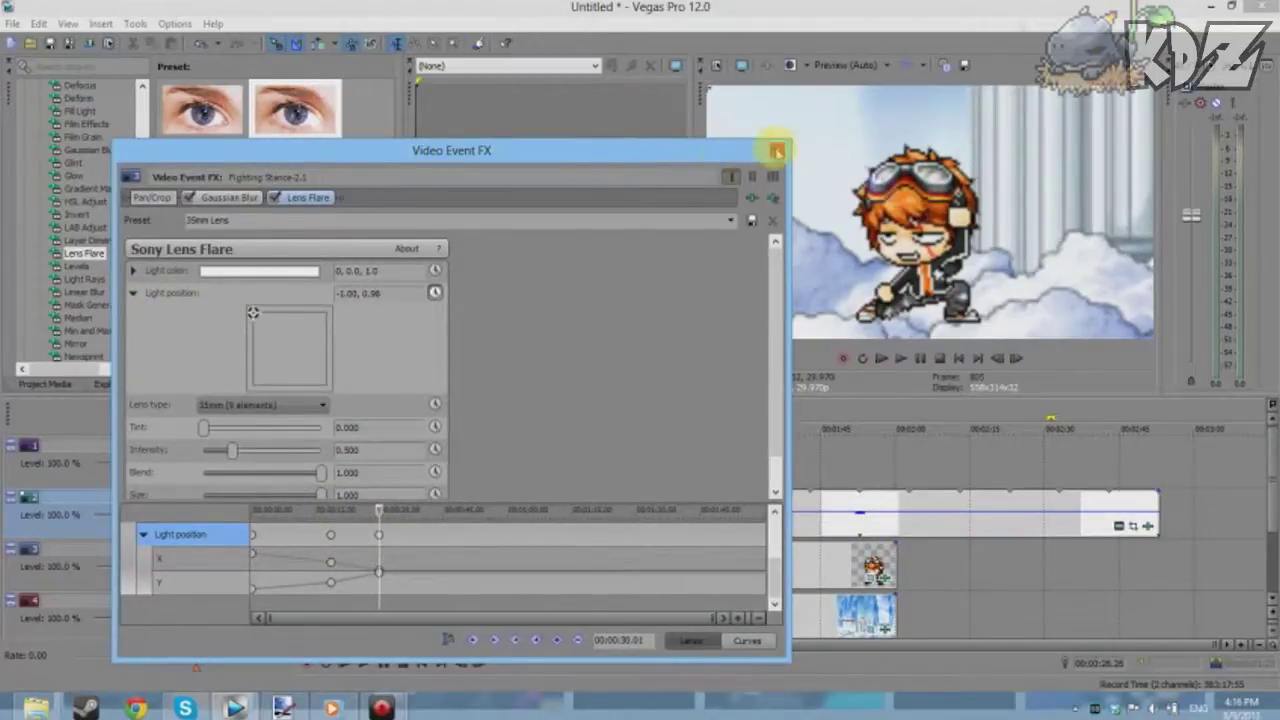
{"action": "left_click", "coordinate": [776, 150]}
{"action": "left_click", "coordinate": [345, 663]}
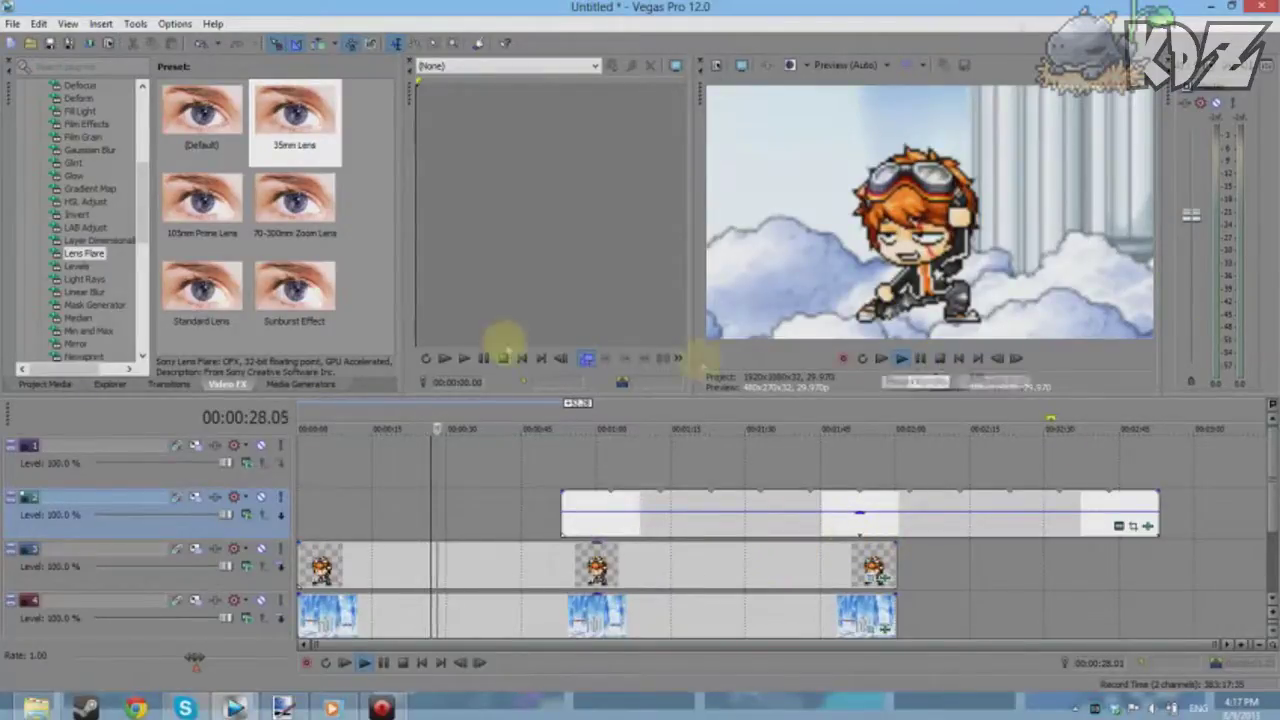
Step: Add the Sunburst Effect preset of Lens Flare to the character clip and toggle keyframe animation of its parameters
{"action": "left_click_drag", "start_coordinate": [294, 286], "coordinate": [505, 556]}
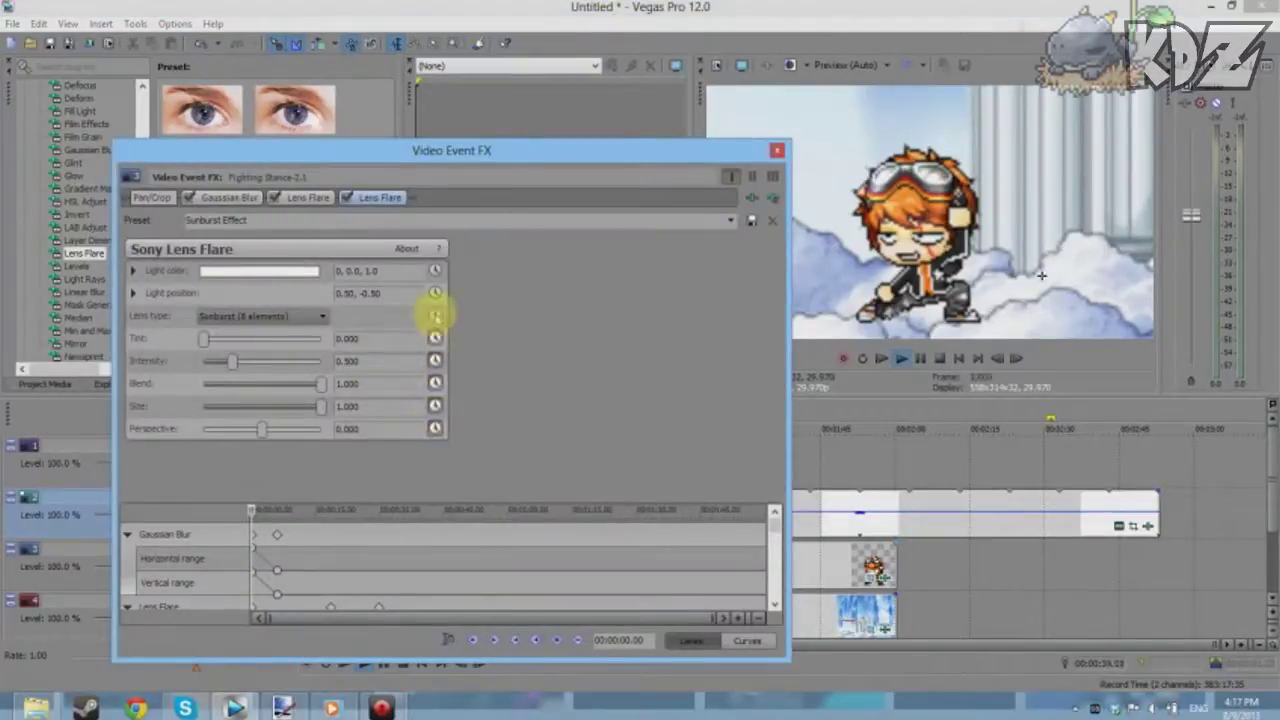
{"action": "left_click_drag", "start_coordinate": [771, 529], "coordinate": [723, 563]}
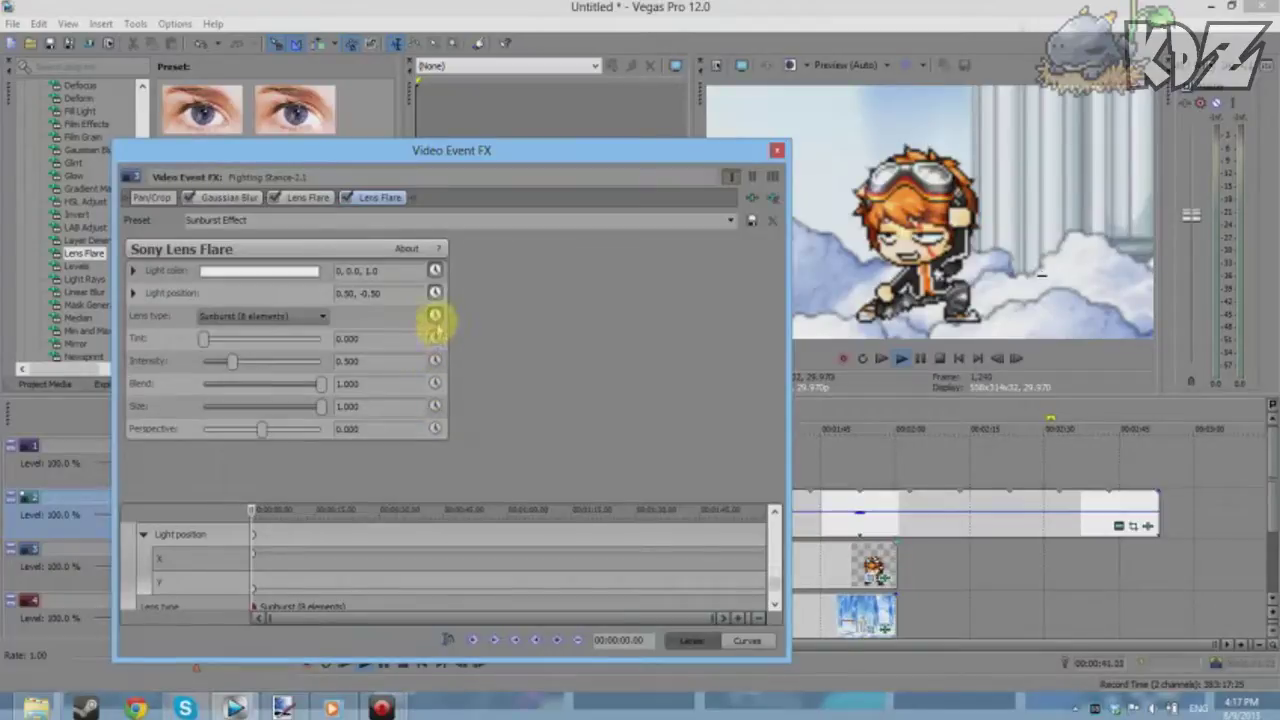
{"action": "left_click", "coordinate": [435, 292]}
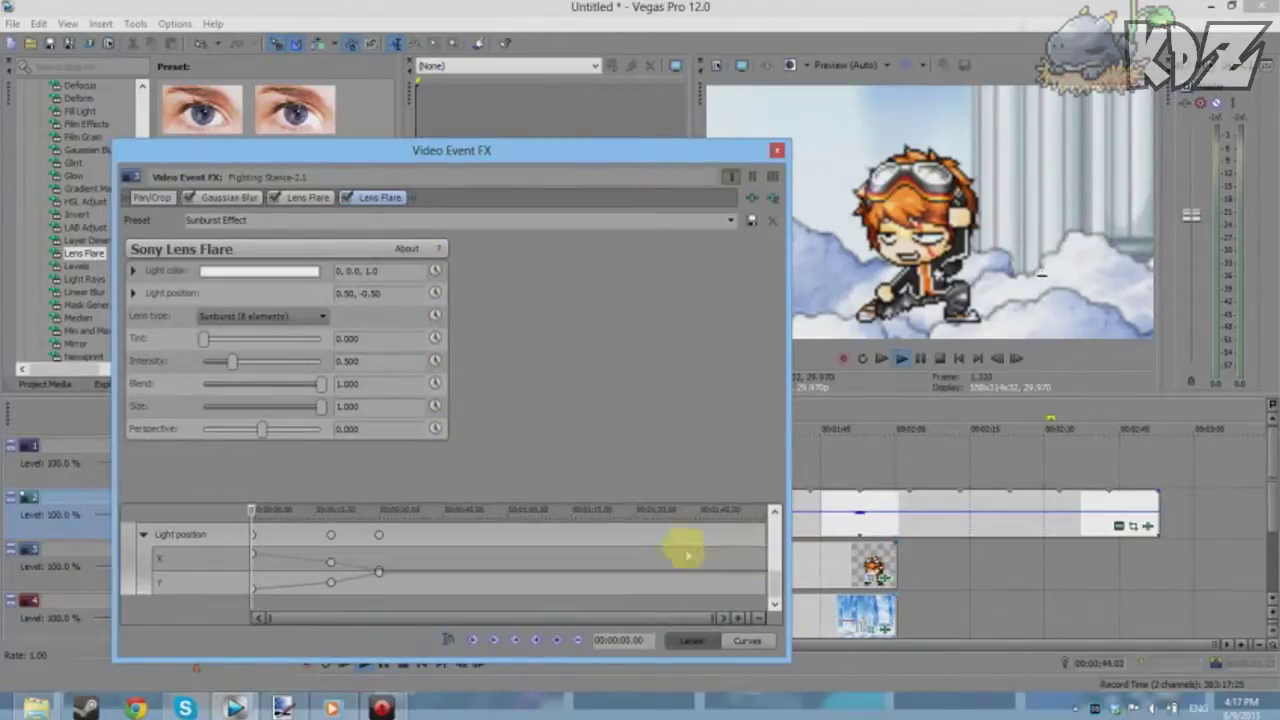
{"action": "left_click_drag", "start_coordinate": [768, 574], "coordinate": [775, 514]}
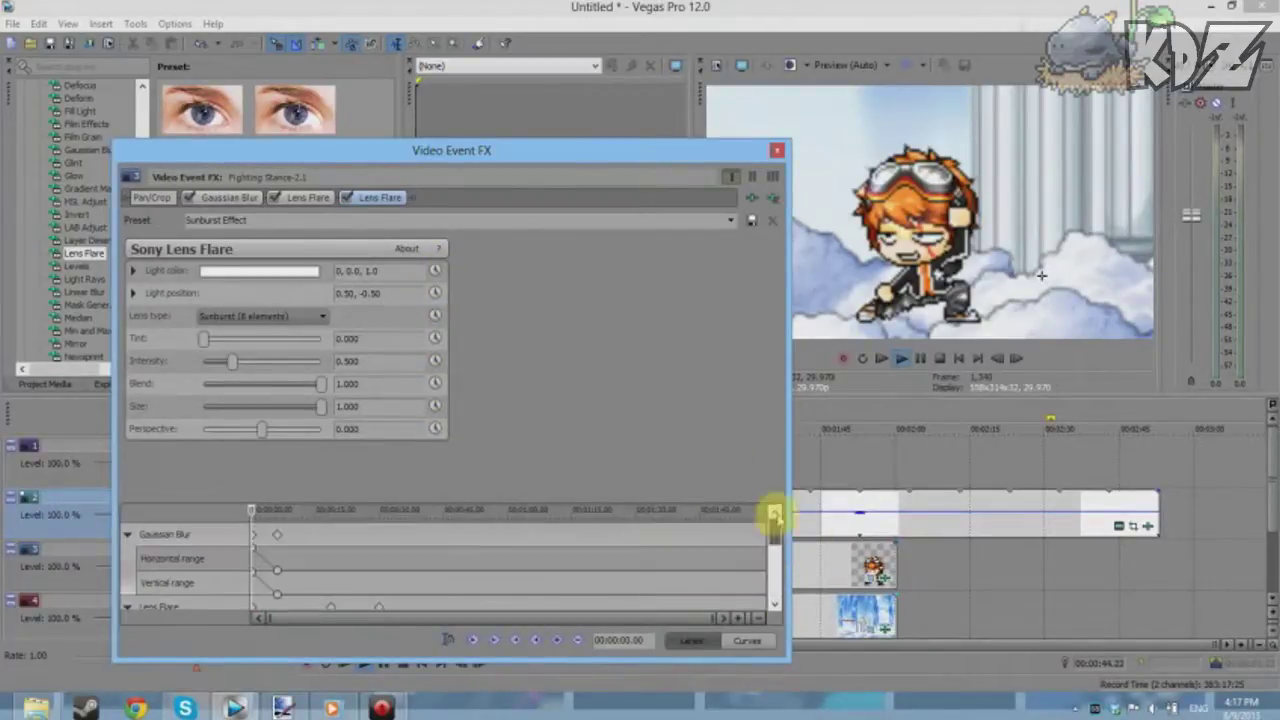
Step: Remove the Gaussian Blur and both Lens Flare effects from the character clip
{"action": "left_click", "coordinate": [775, 199]}
{"action": "left_click", "coordinate": [775, 199]}
{"action": "left_click", "coordinate": [776, 200]}
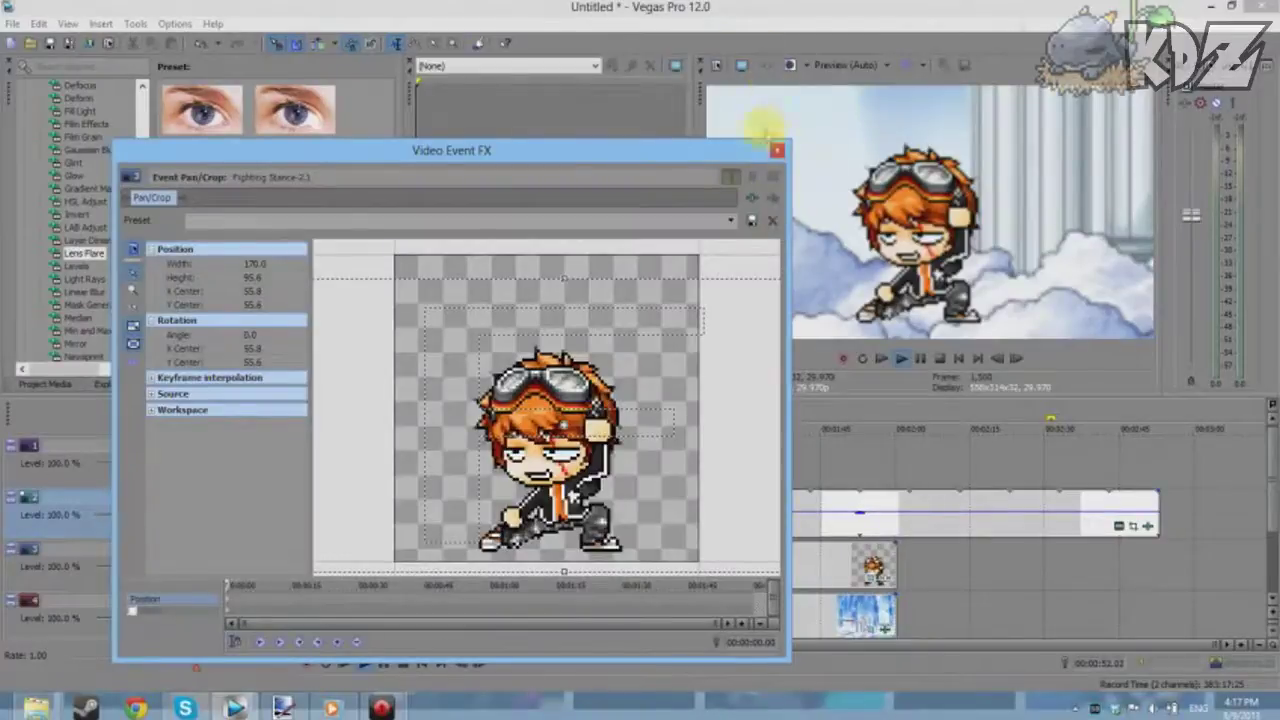
{"action": "left_click", "coordinate": [776, 149]}
Step: Remove the Gaussian Blur effect from the background clip
{"action": "left_click", "coordinate": [891, 634]}
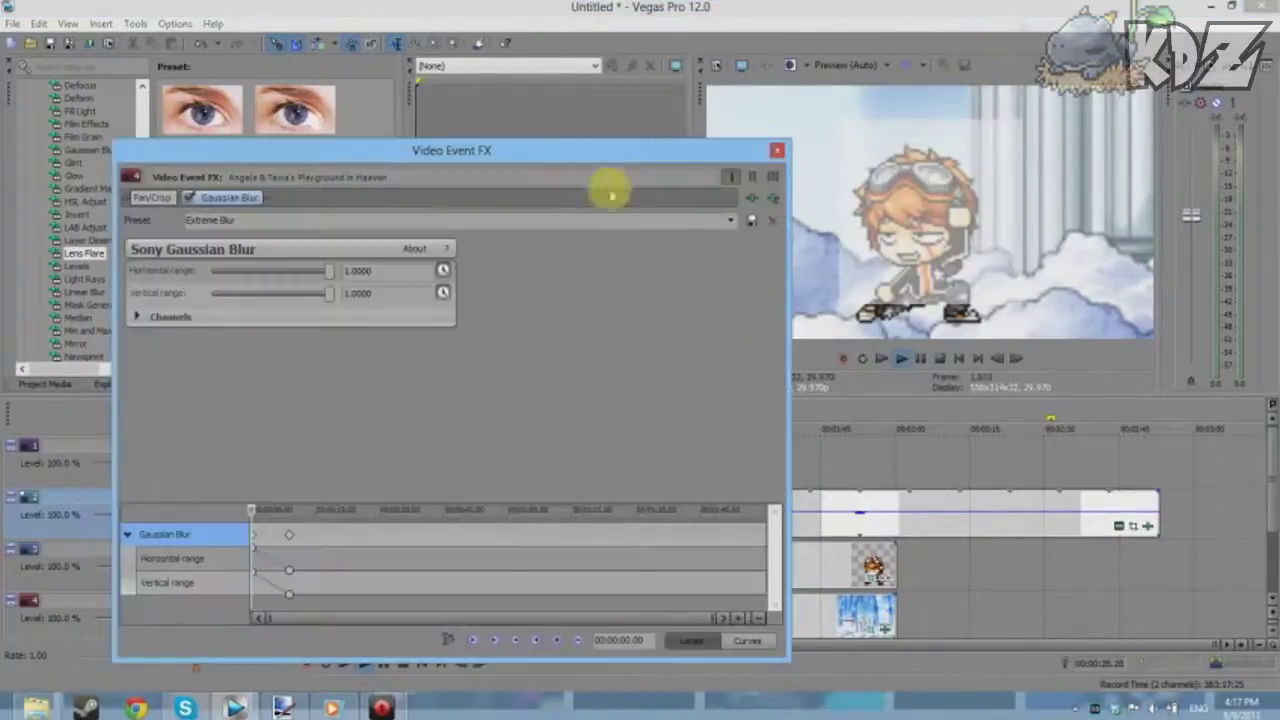
{"action": "left_click", "coordinate": [774, 199]}
{"action": "left_click", "coordinate": [776, 149]}
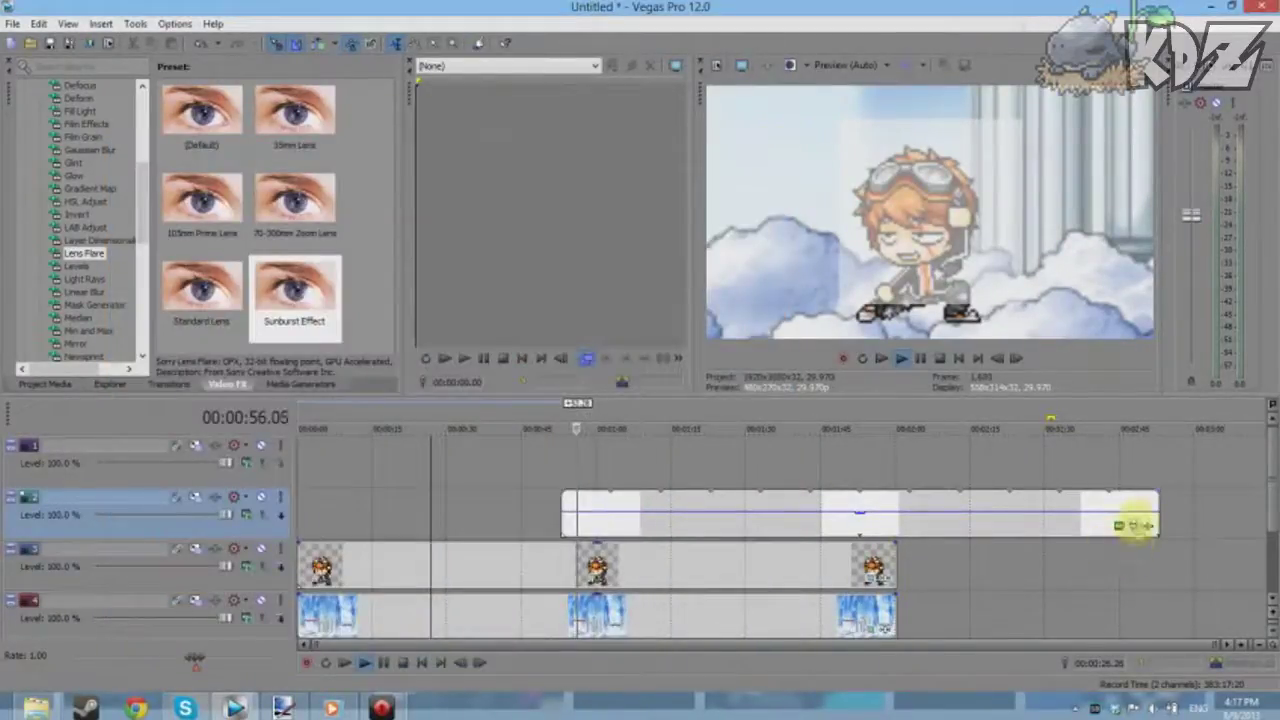
Step: Remove the effect from the white grid overlay clip
{"action": "left_click", "coordinate": [1143, 524]}
{"action": "left_click", "coordinate": [772, 202]}
{"action": "left_click", "coordinate": [776, 149]}
Step: Move the white grid overlay clip to the start of the timeline and stop playback
{"action": "left_click_drag", "start_coordinate": [829, 523], "coordinate": [365, 512]}
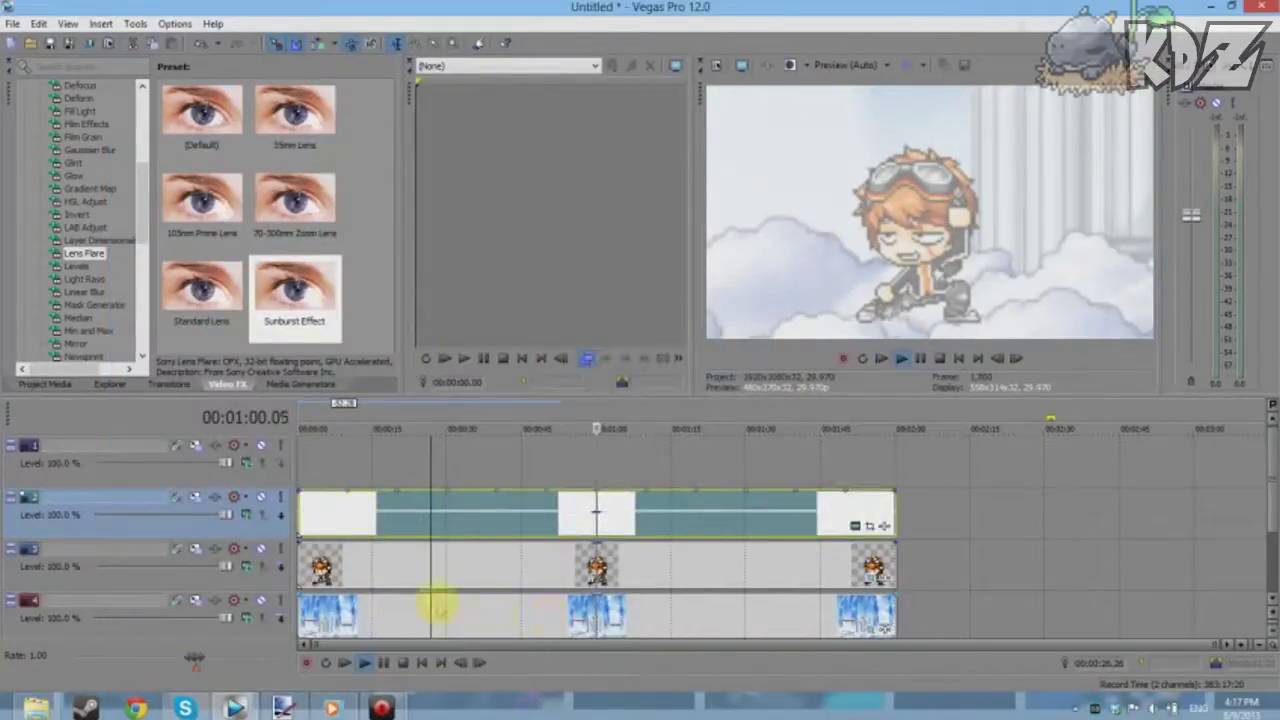
{"action": "left_click", "coordinate": [318, 462]}
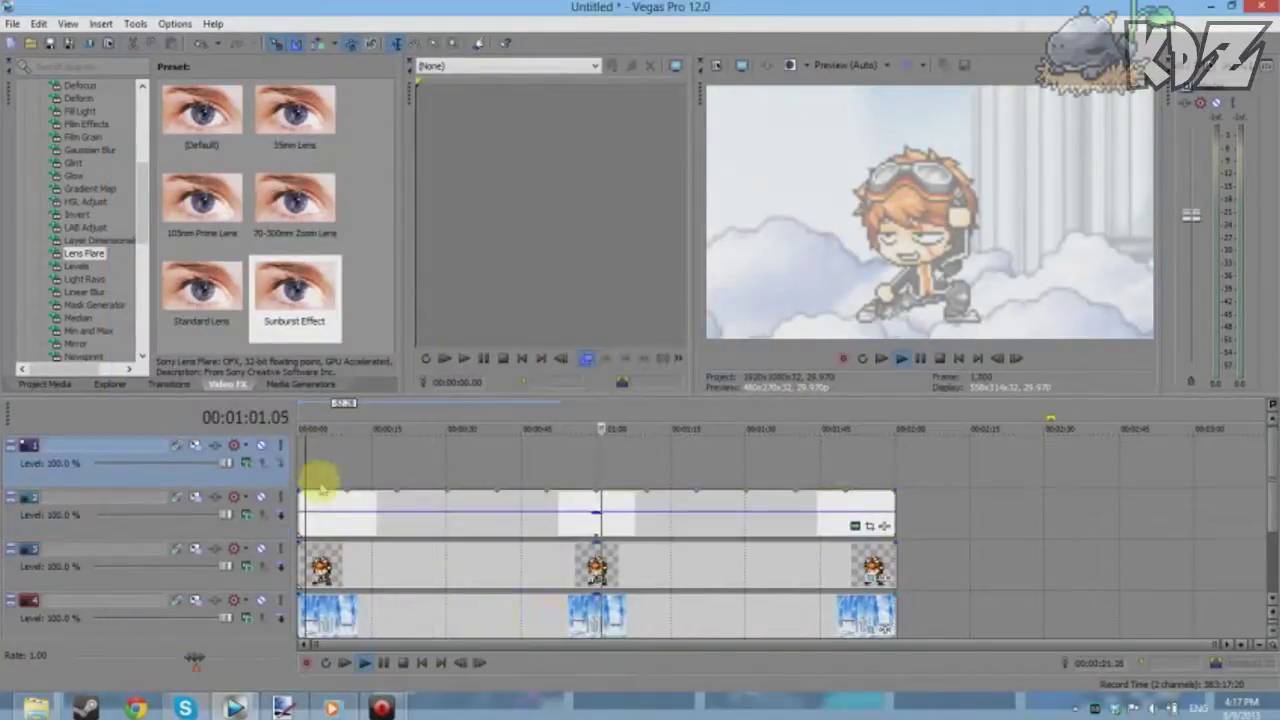
{"action": "left_click", "coordinate": [939, 357]}
Step: Try the overlay clip on the top track, undo that move, and shift the clip 18.25 along its own track
{"action": "left_click_drag", "start_coordinate": [452, 525], "coordinate": [714, 462]}
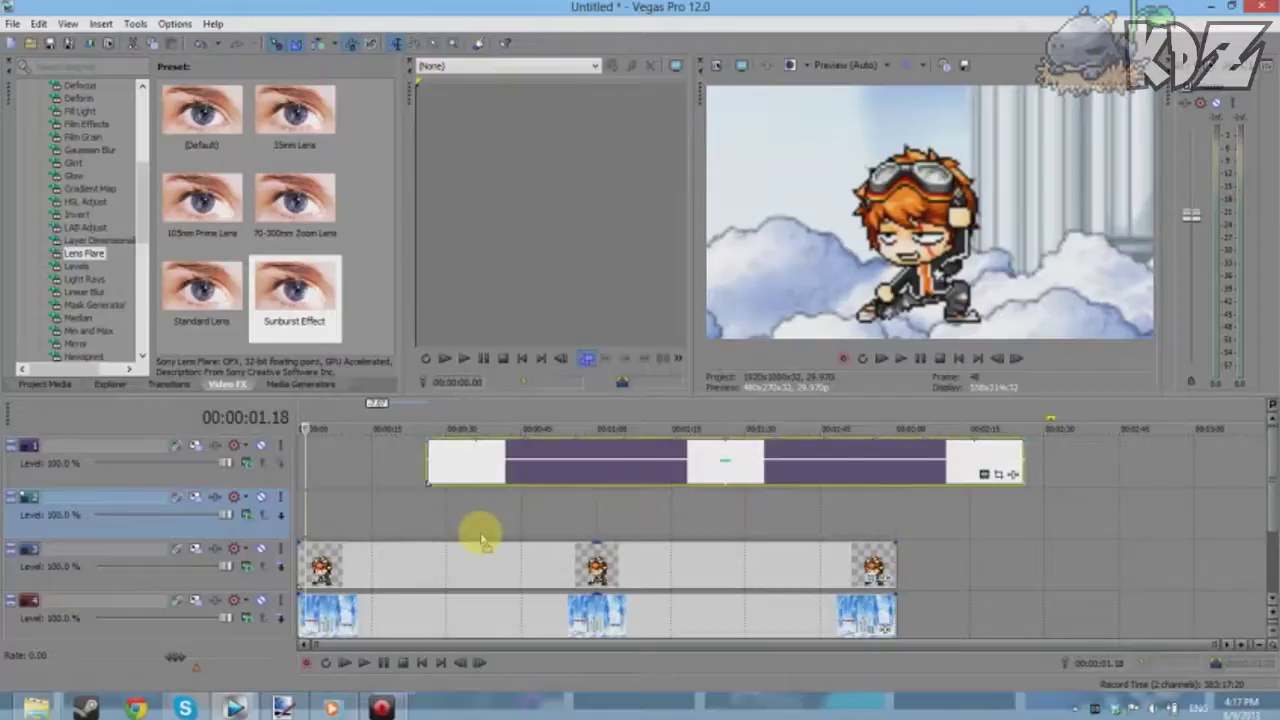
{"action": "key", "text": "ctrl+z"}
{"action": "left_click_drag", "start_coordinate": [482, 527], "coordinate": [575, 477]}
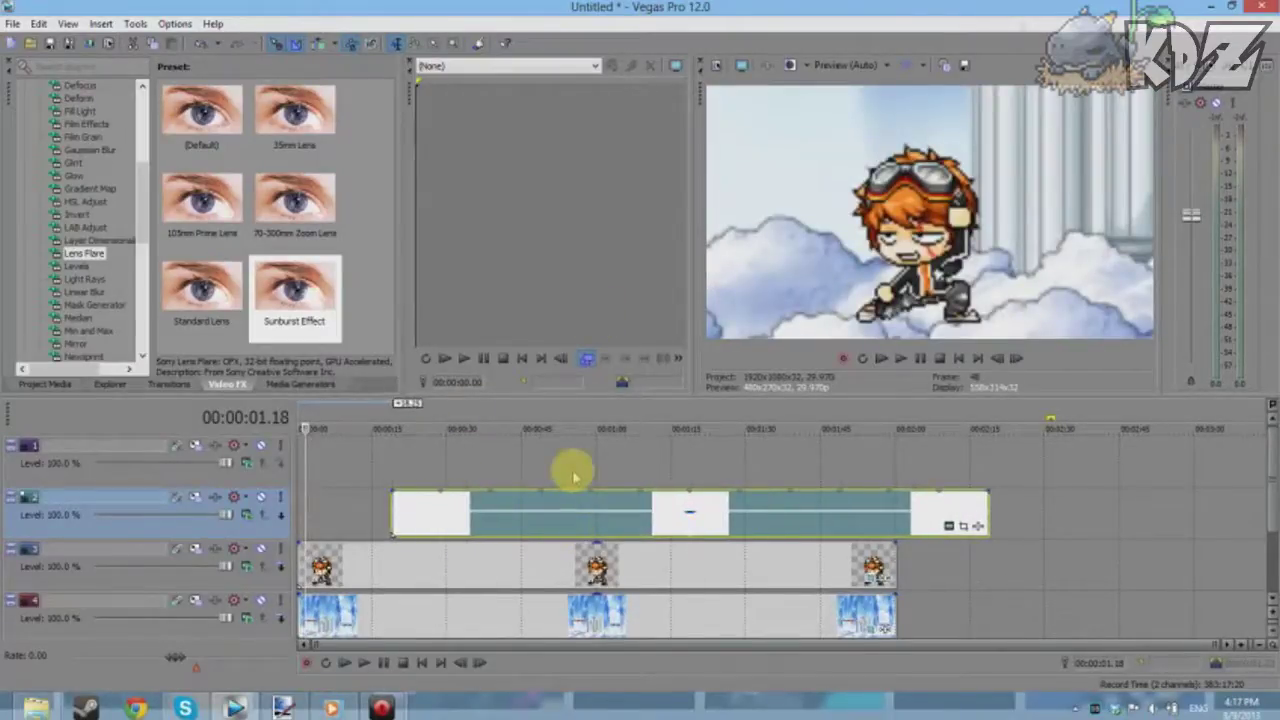